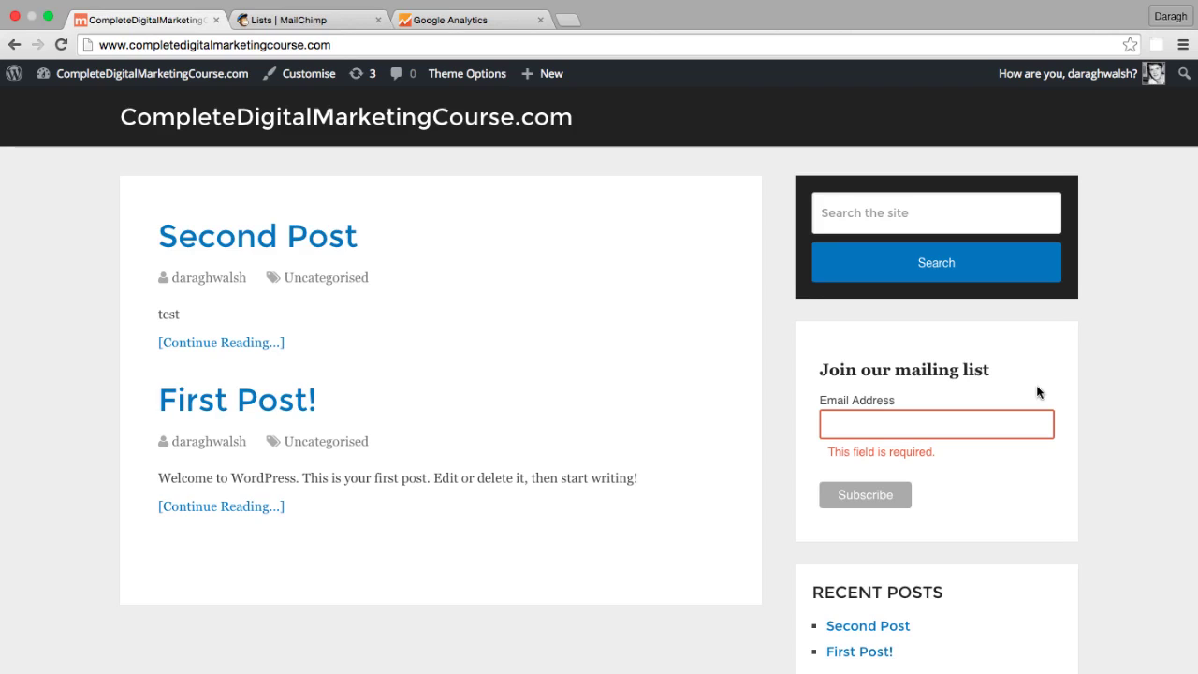
# - Check the MailChimp lists tab, then return to the WordPress signup form
pyautogui.click(947, 423)
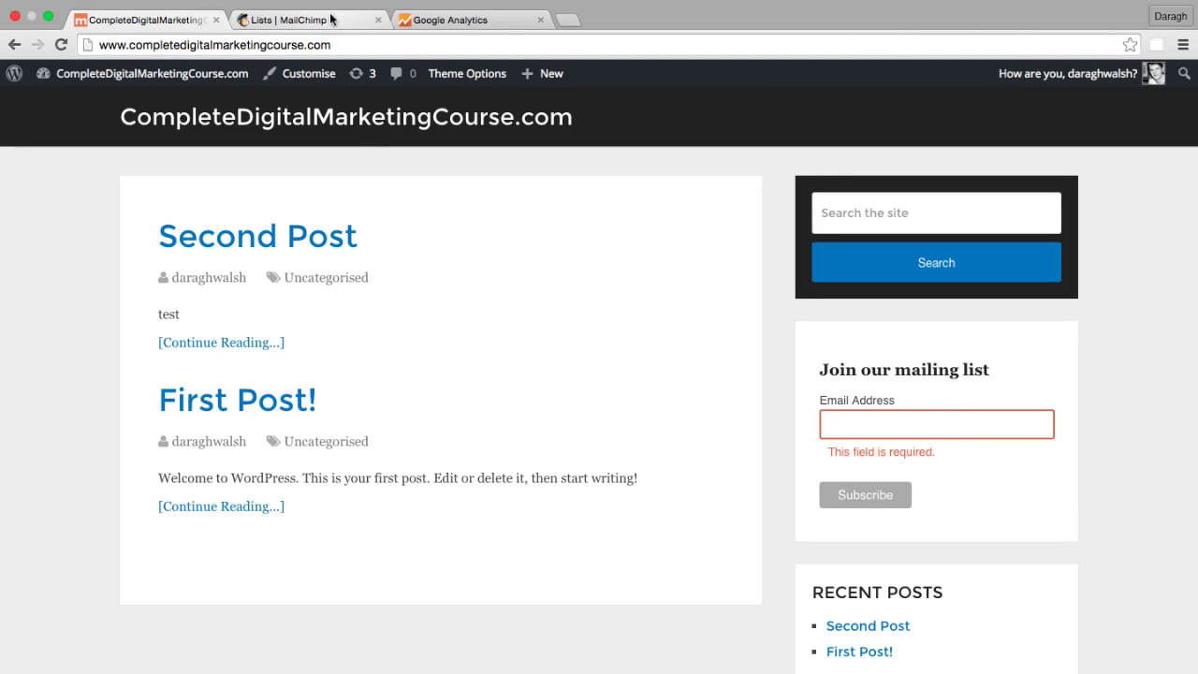
pyautogui.click(334, 21)
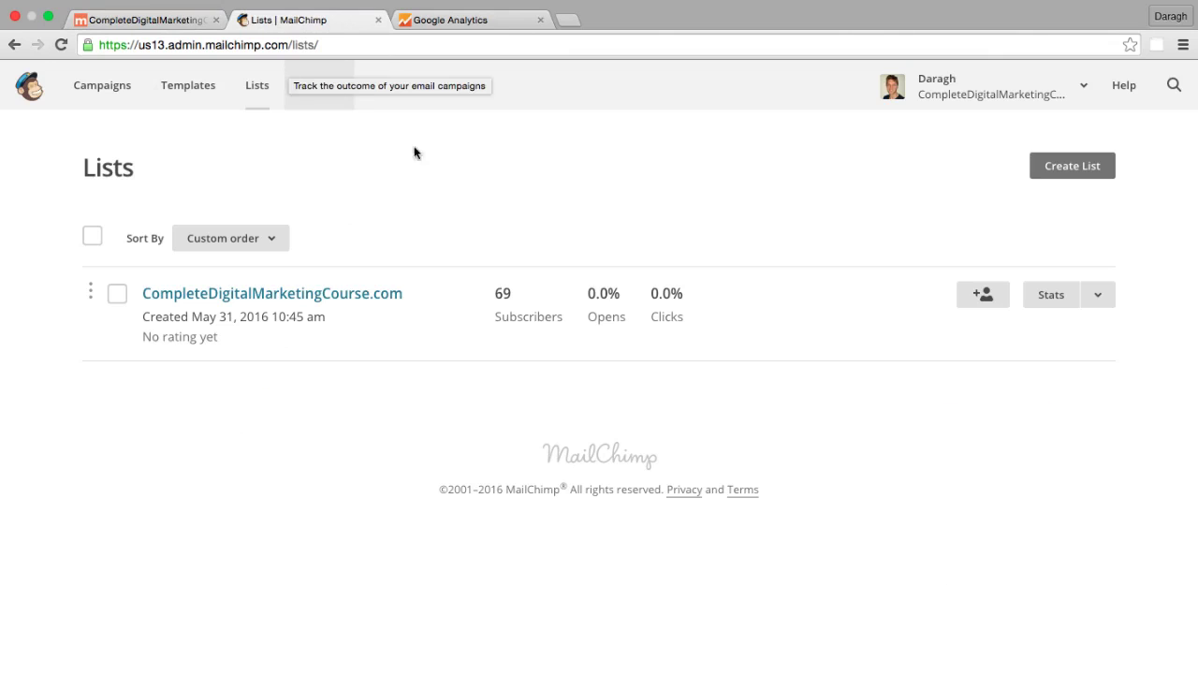
pyautogui.click(156, 23)
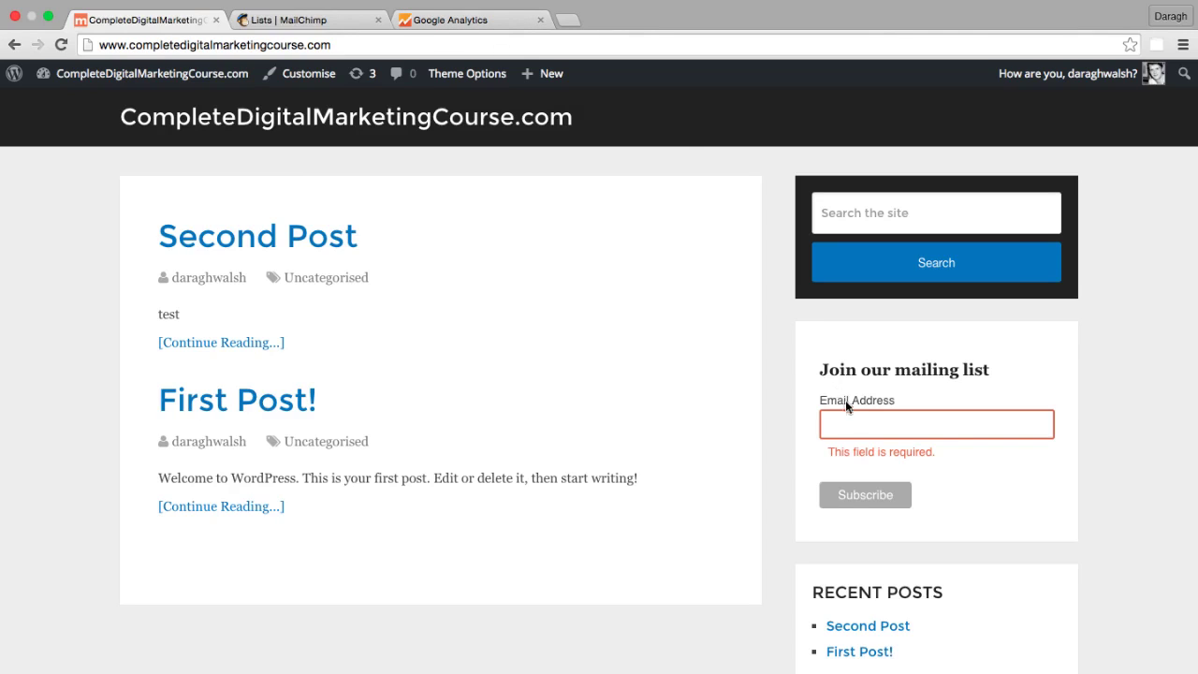
# - Subscribe with the autofilled e-mail address, bringing up the Almost finished confirmation notice
pyautogui.click(847, 450)
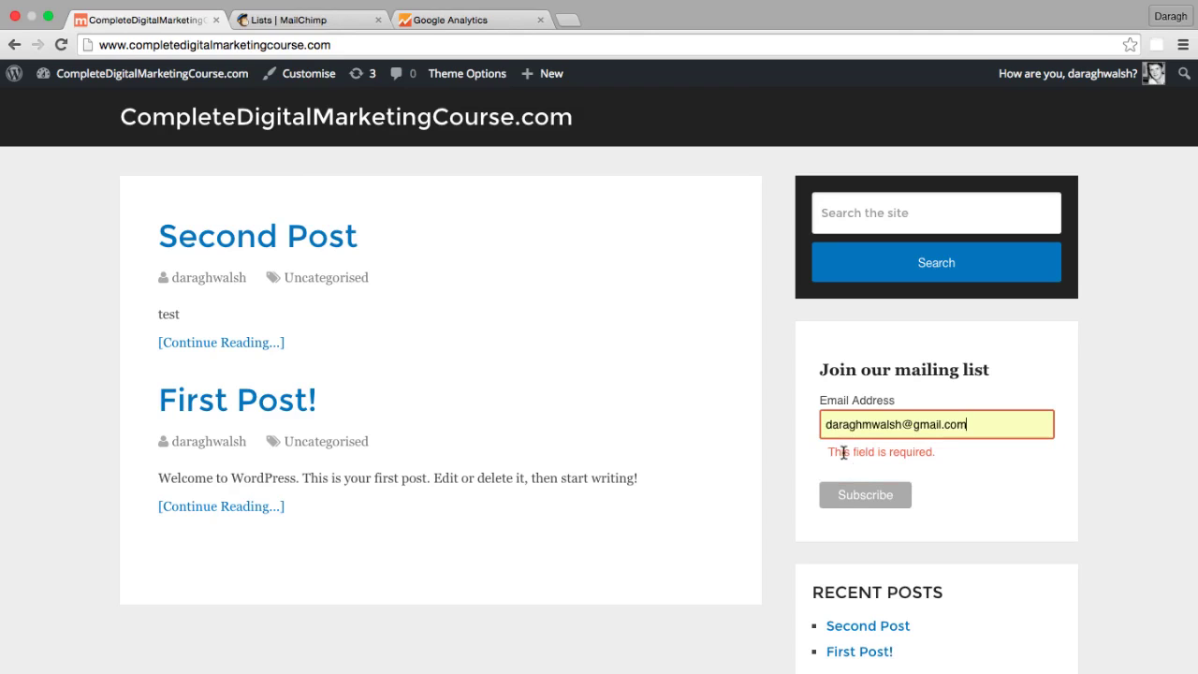
pyautogui.click(855, 501)
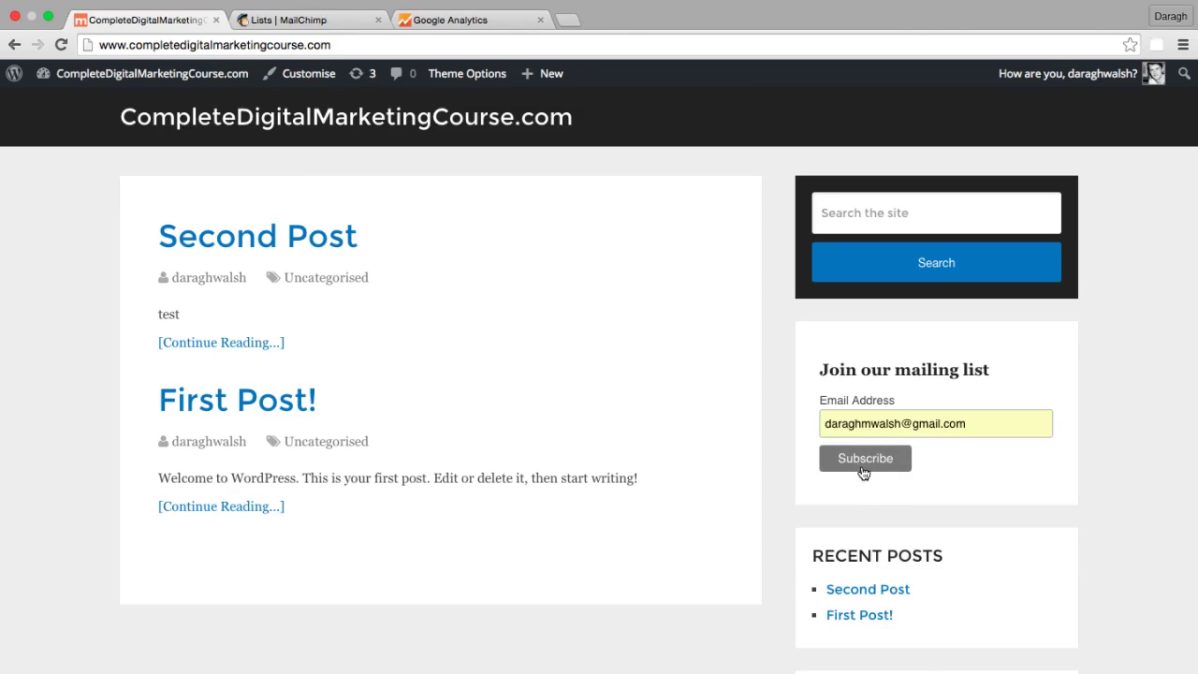
pyautogui.click(861, 466)
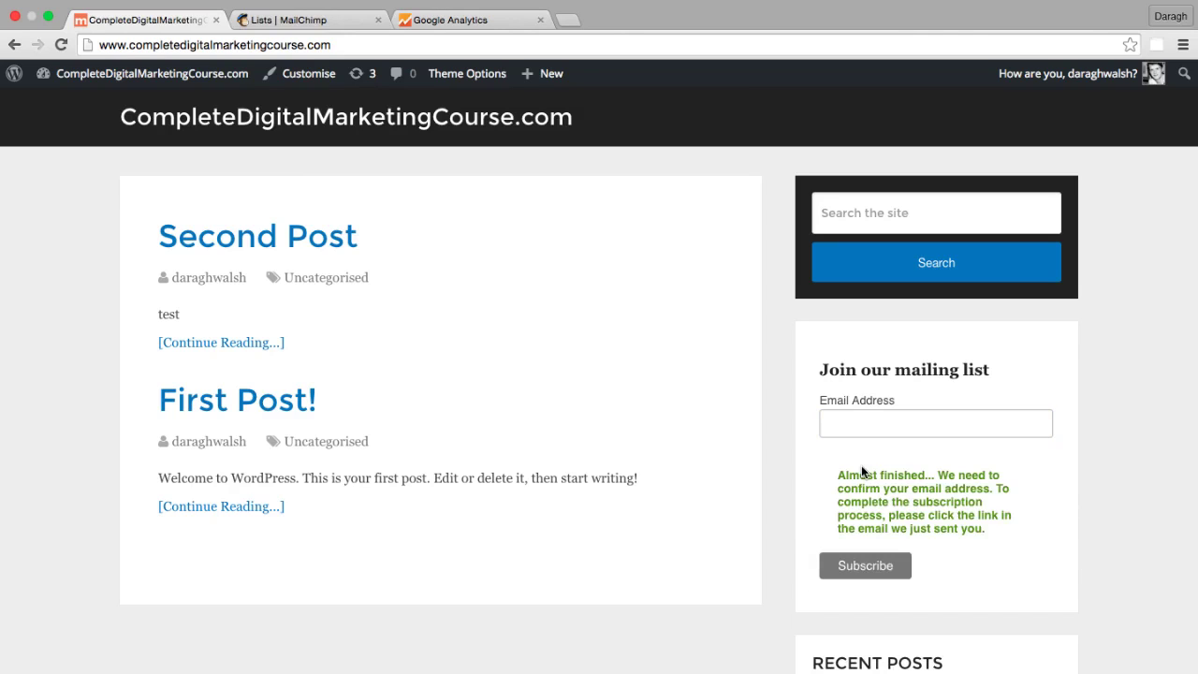
pyautogui.moveTo(845, 474); pyautogui.dragTo(922, 504)
pyautogui.click(923, 489)
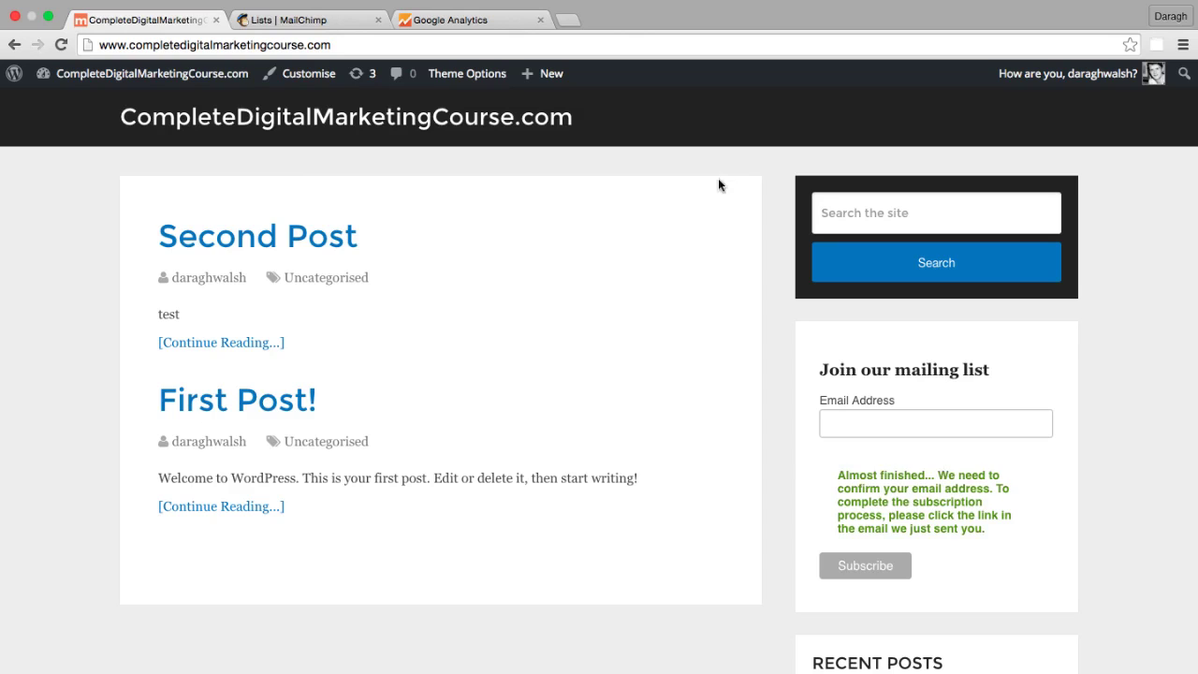
# - Load gmail.com in a new browser tab
pyautogui.click(568, 20)
pyautogui.write('gma')
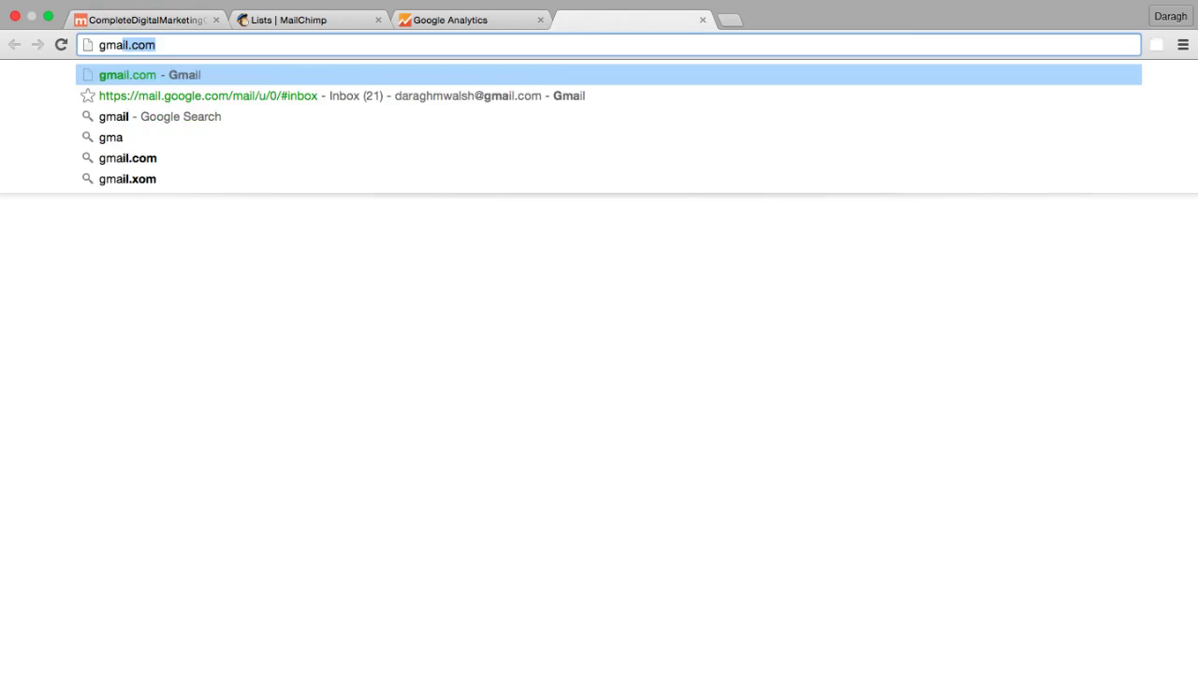
pyautogui.write('il')
pyautogui.press('Return')
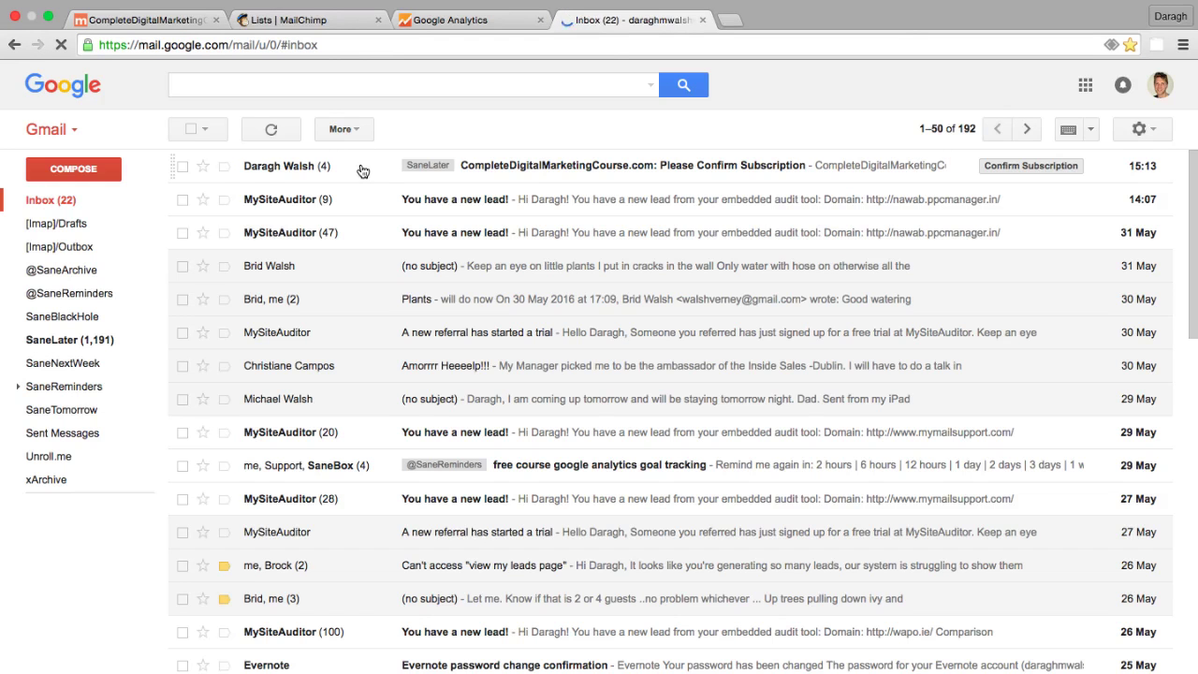
# - Confirm the subscription from the Please Confirm Subscription e-mail's 'Yes, subscribe me' link
pyautogui.click(361, 168)
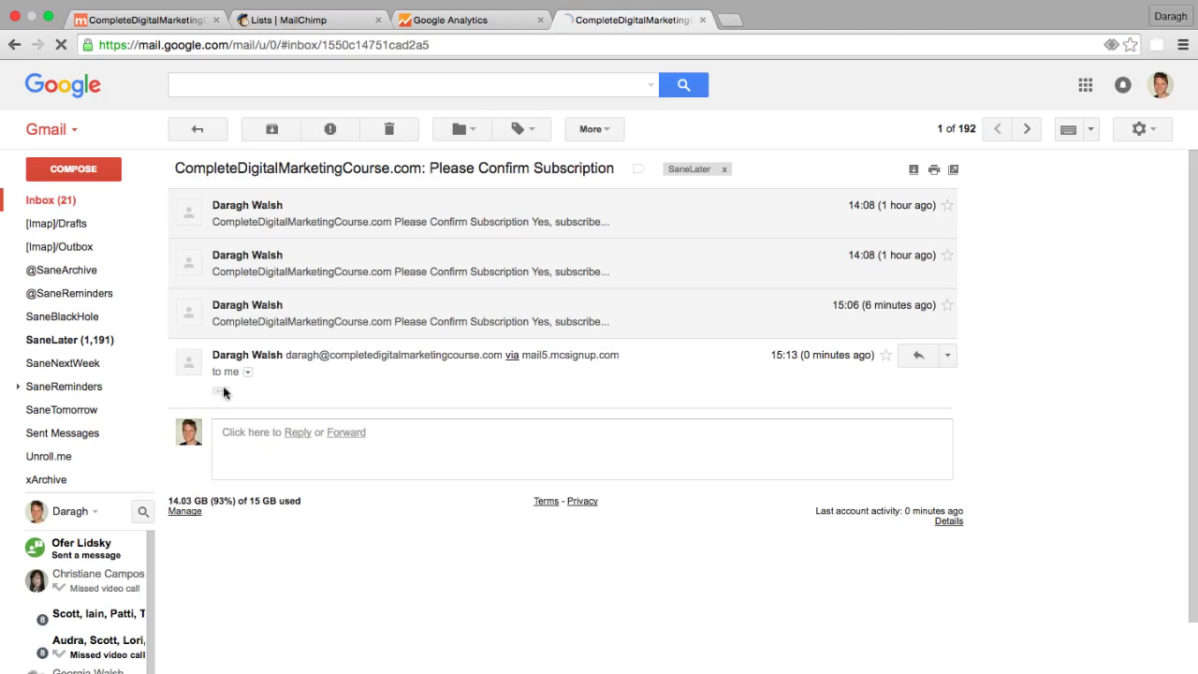
pyautogui.click(221, 389)
pyautogui.scroll(-1, 449, 442)
pyautogui.scroll(-1, 449, 441)
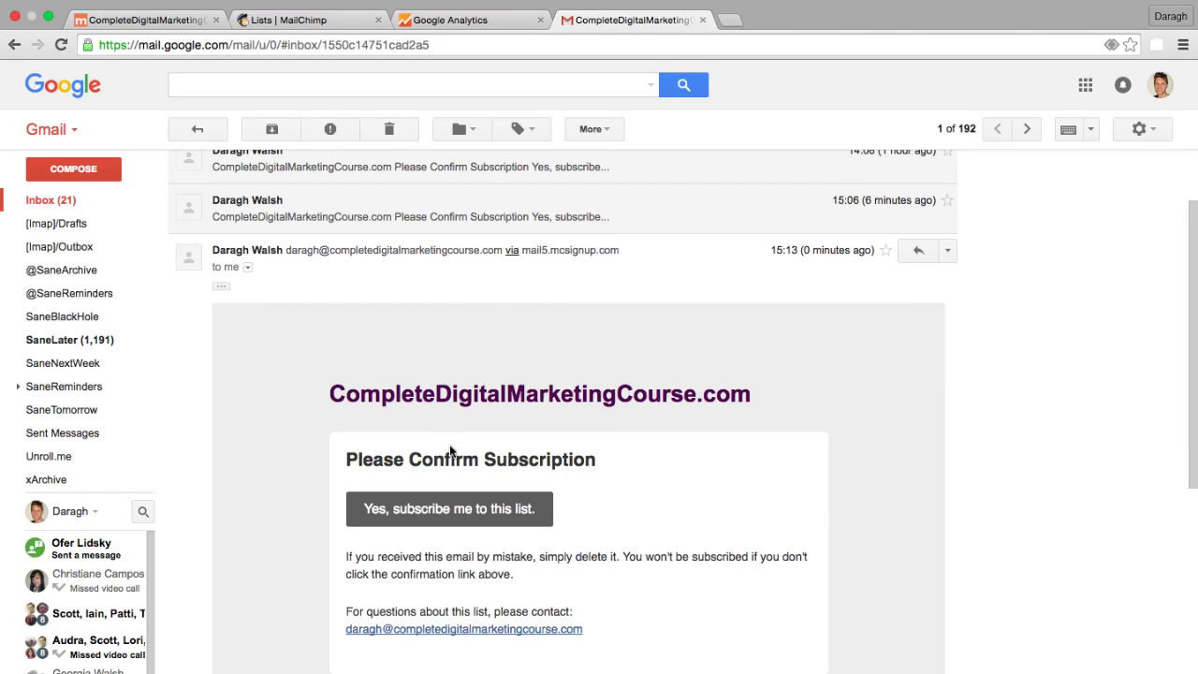
pyautogui.click(454, 503)
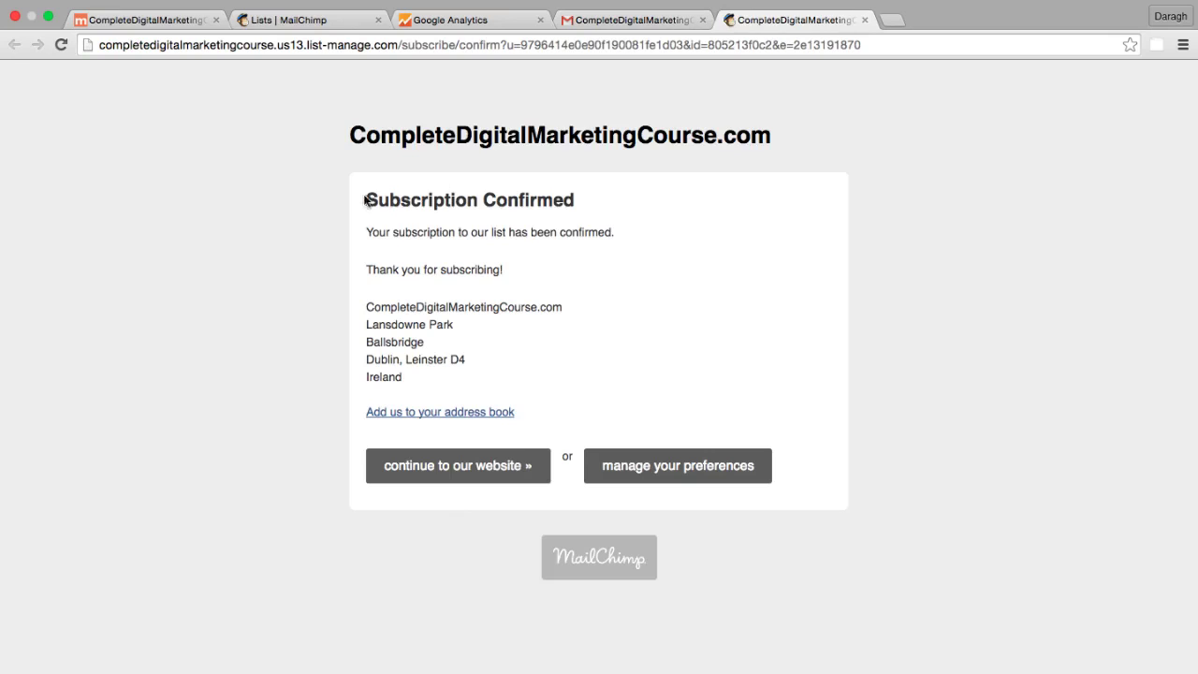
# - Review the Subscription Confirmed page and its URL, then go back to the WordPress tab
pyautogui.moveTo(365, 199); pyautogui.dragTo(572, 204)
pyautogui.click(592, 206)
pyautogui.click(526, 46)
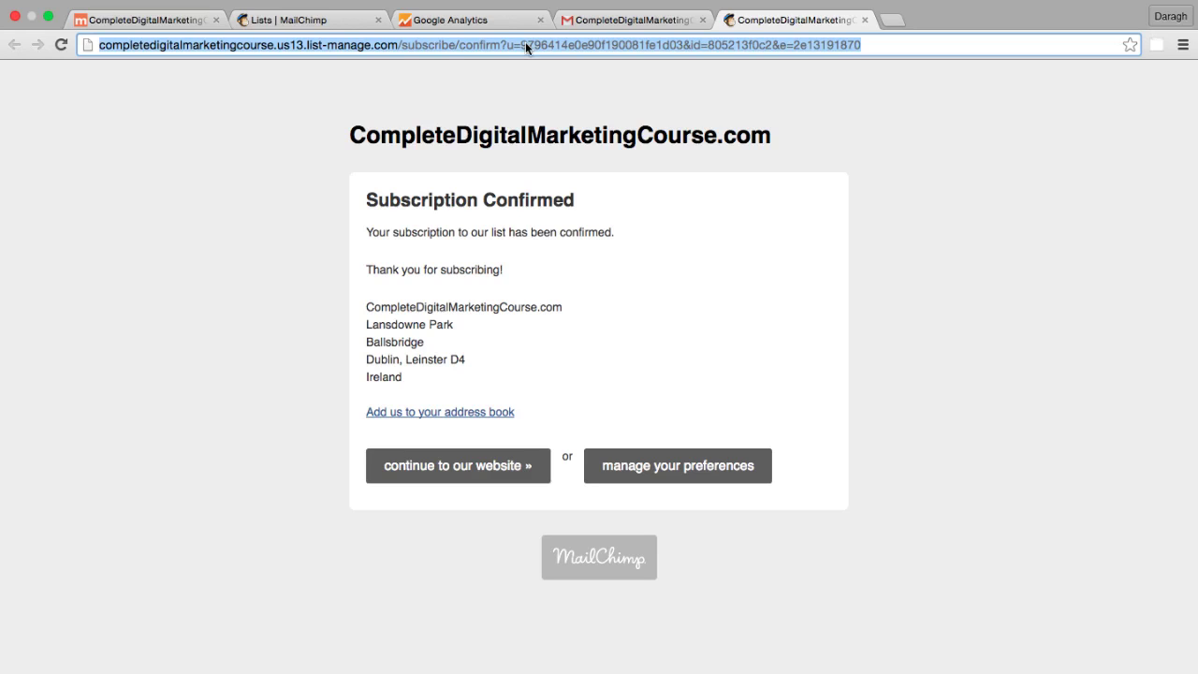
pyautogui.click(162, 24)
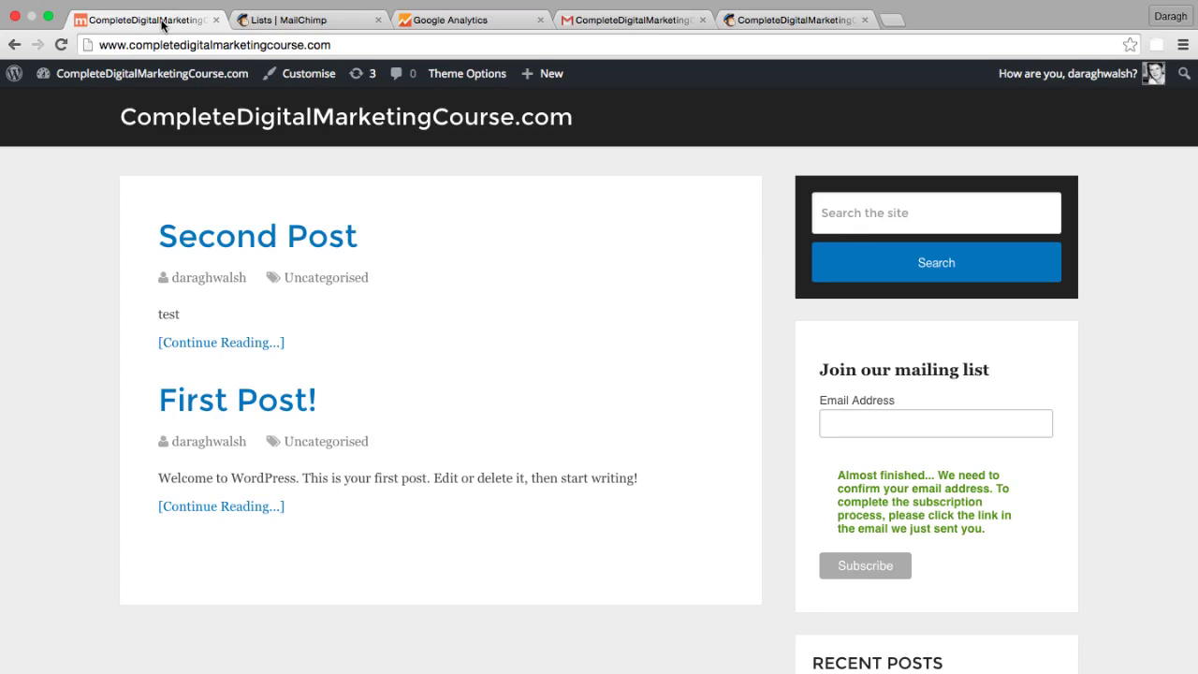
pyautogui.moveTo(176, 89)
pyautogui.click(763, 20)
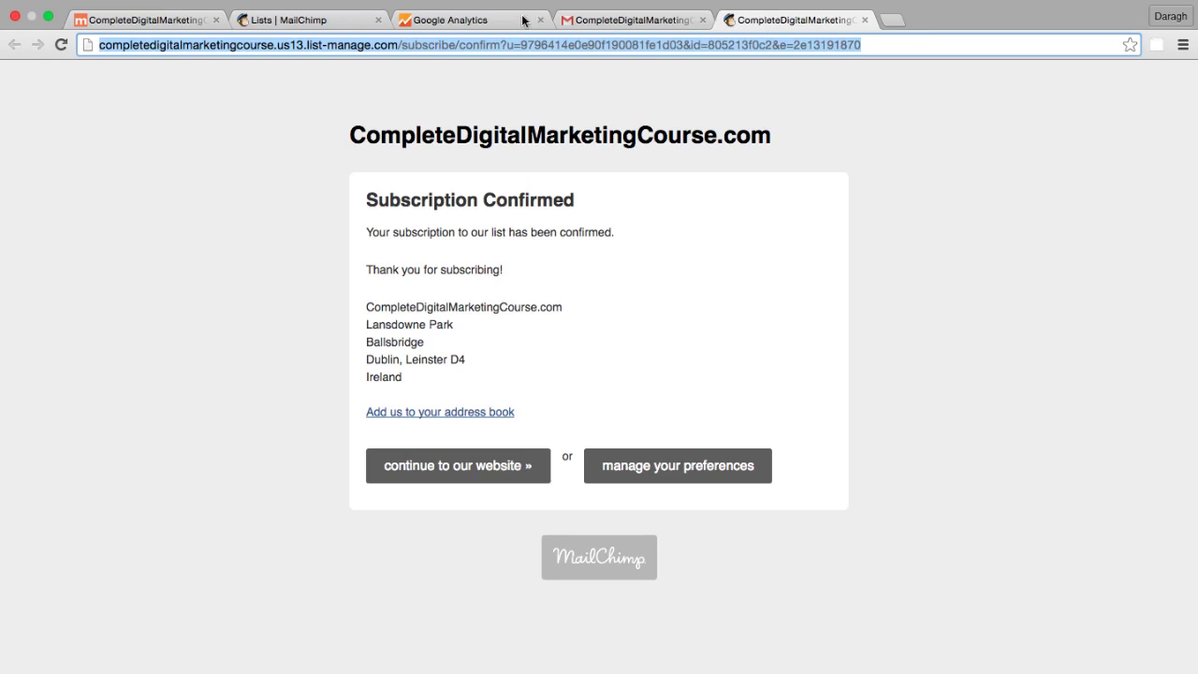
pyautogui.click(150, 21)
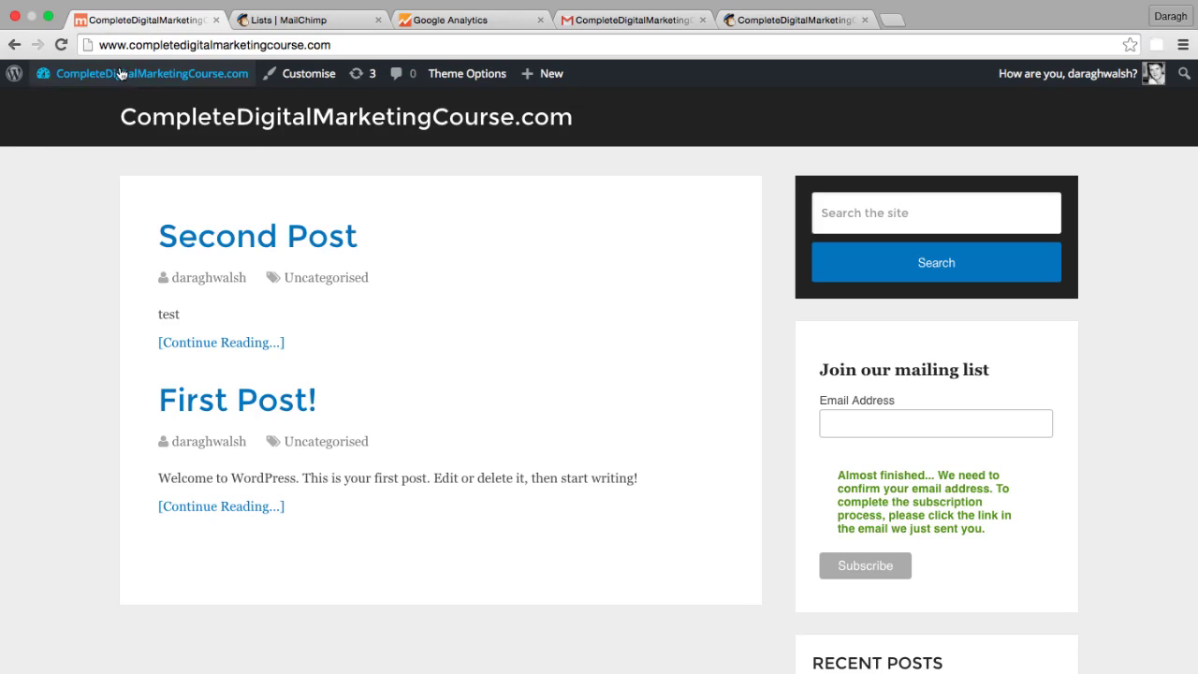
# - Open the Thank You page in the editor via Dashboard > Pages > All Pages
pyautogui.moveTo(140, 82)
pyautogui.click(50, 105)
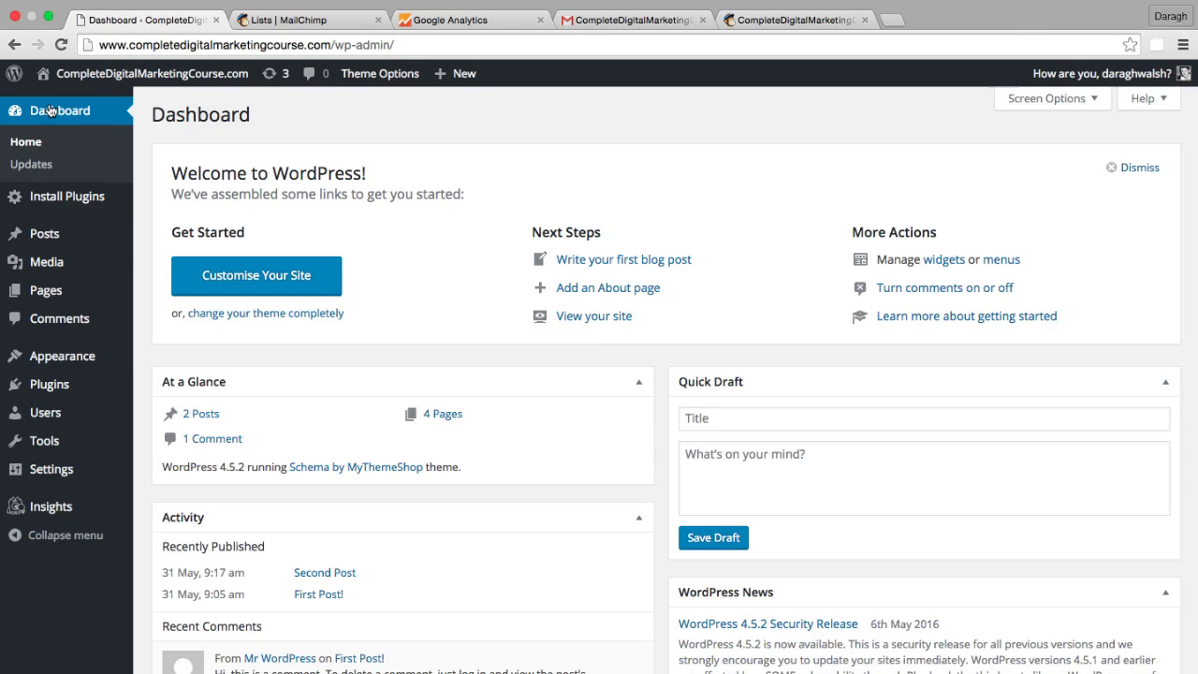
pyautogui.moveTo(39, 291)
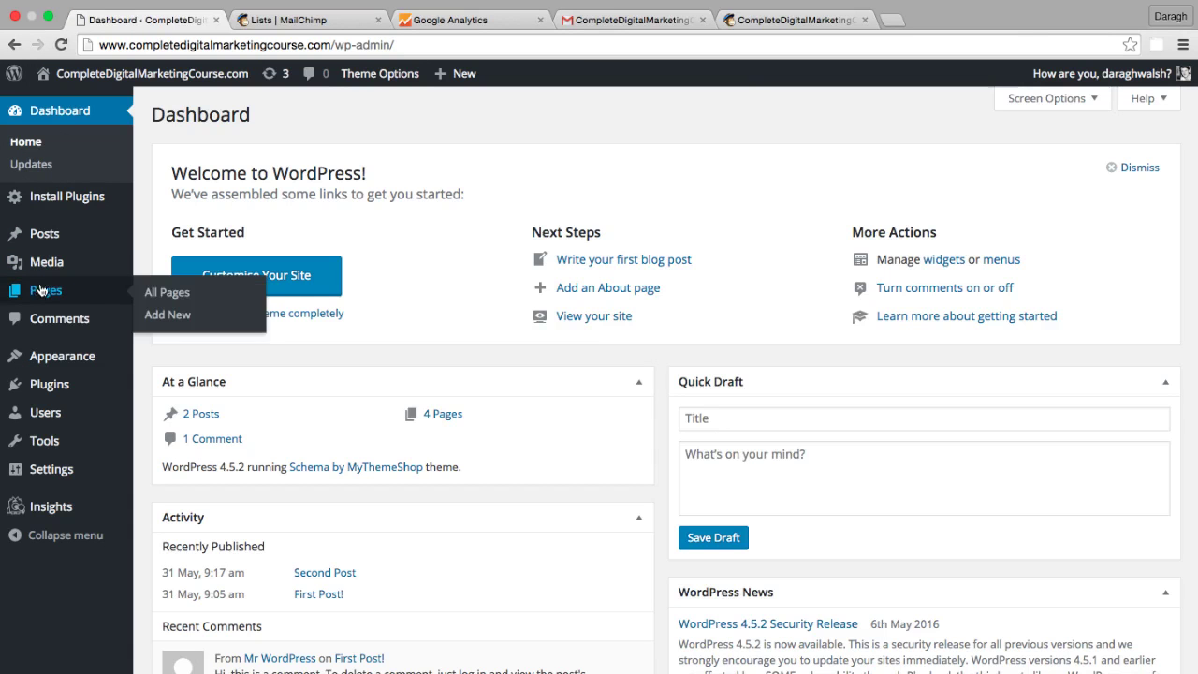
pyautogui.click(171, 292)
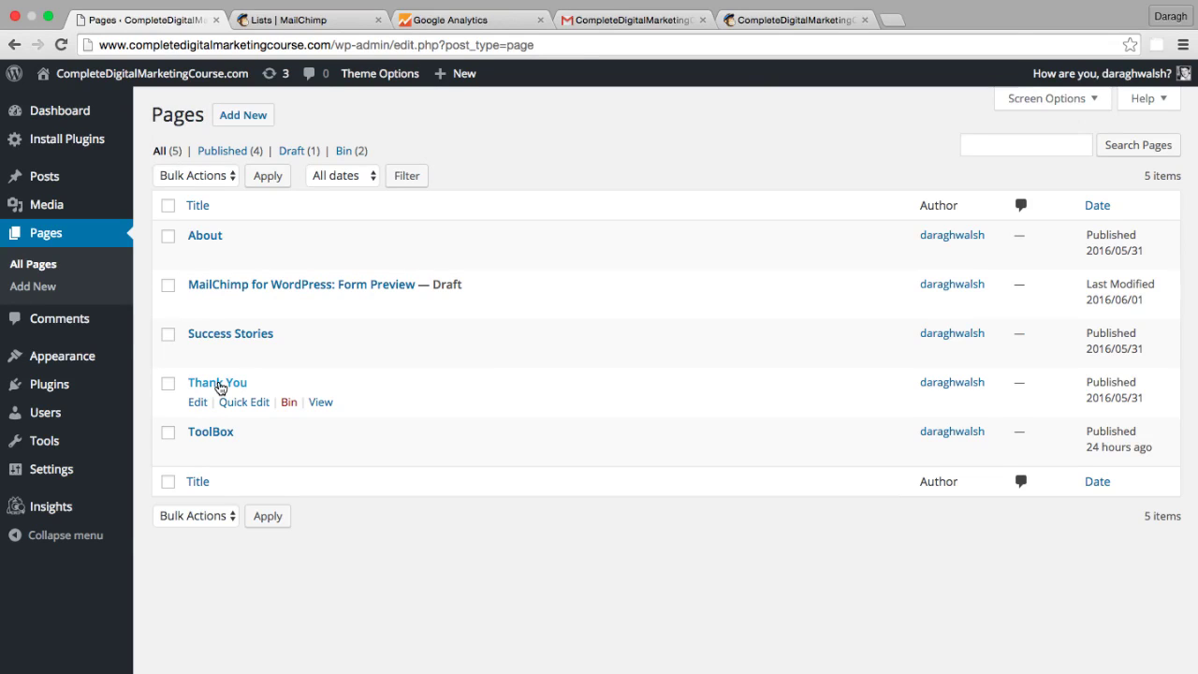
pyautogui.click(220, 387)
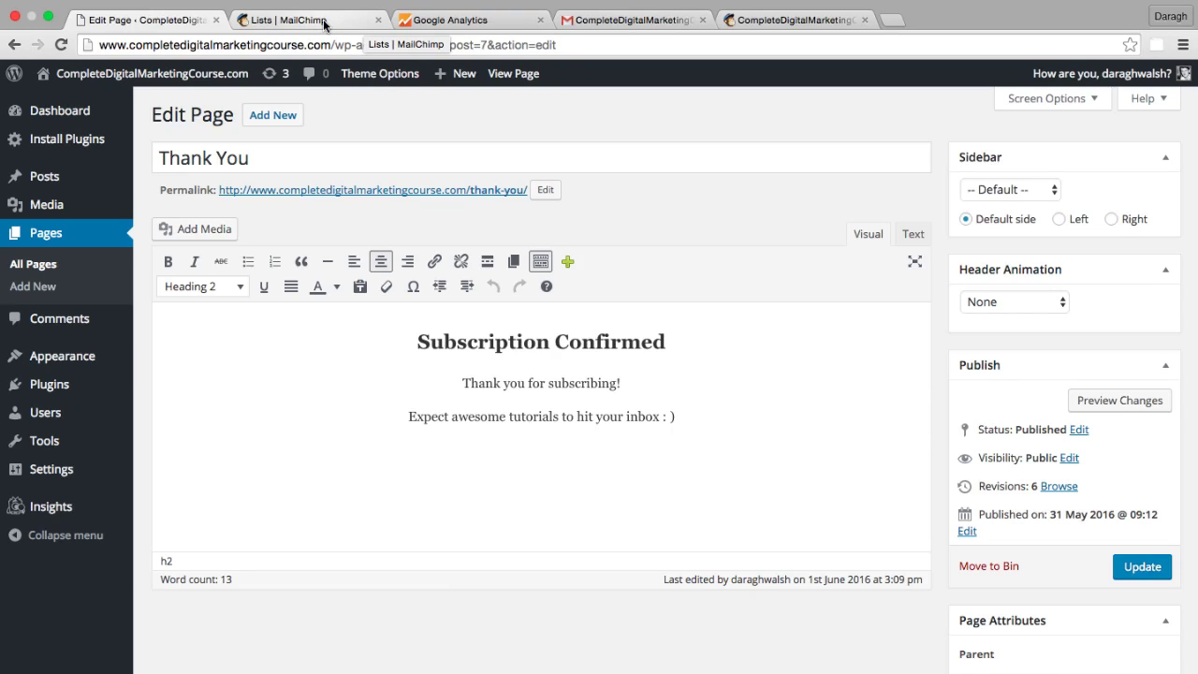
# - Open the CompleteDigitalMarketingCourse.com list's Confirmation thank-you page in the forms designer
pyautogui.click(323, 19)
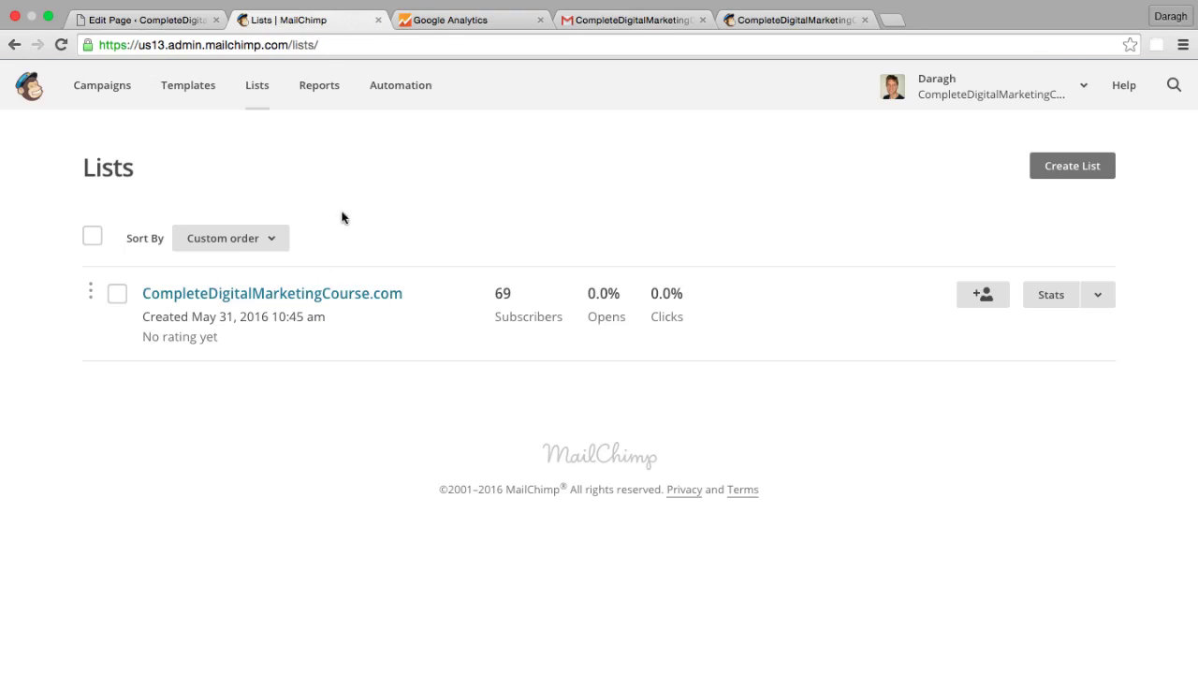
pyautogui.click(327, 295)
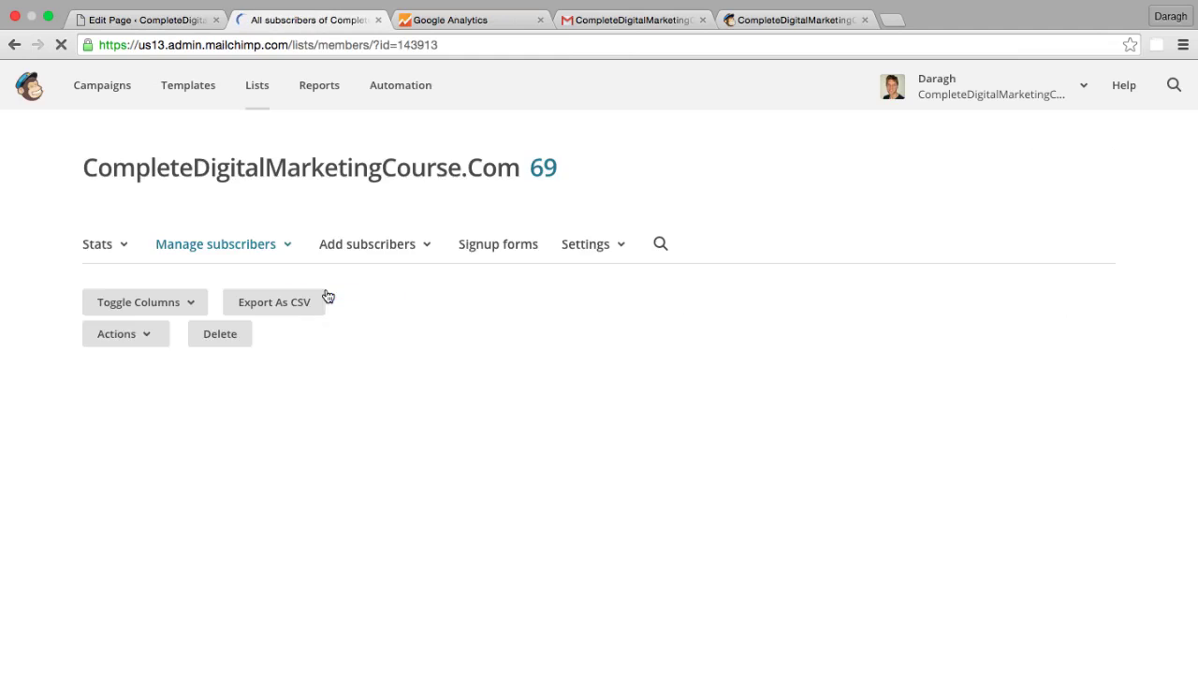
pyautogui.click(475, 247)
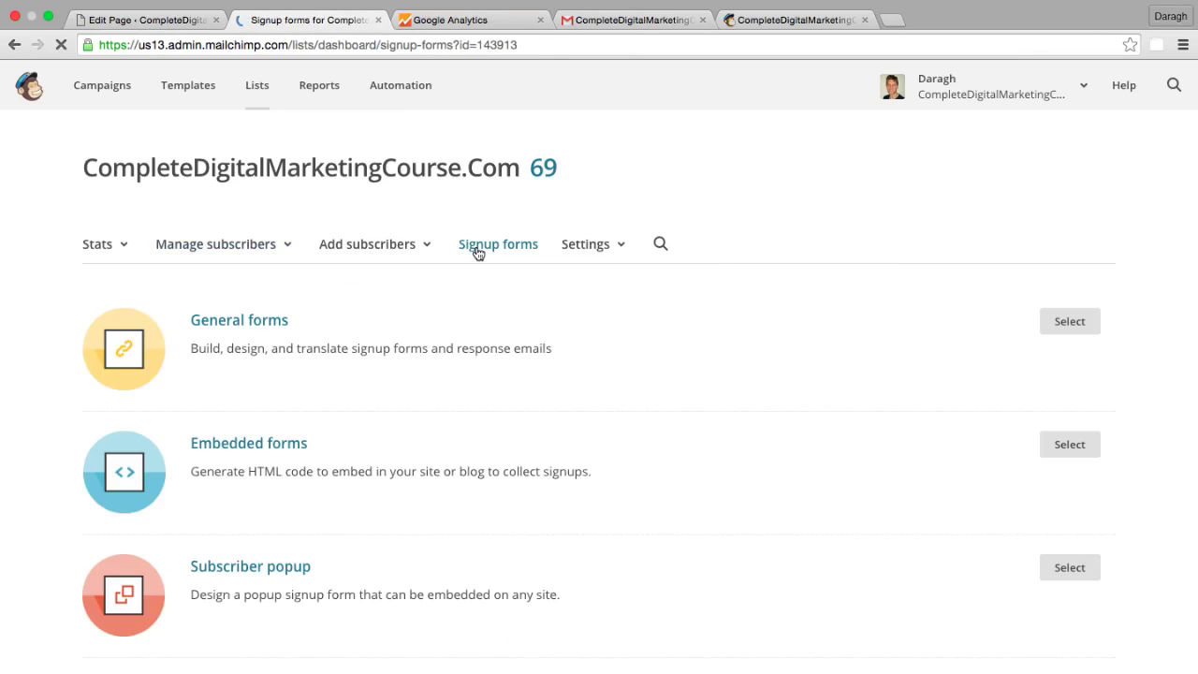
pyautogui.click(242, 326)
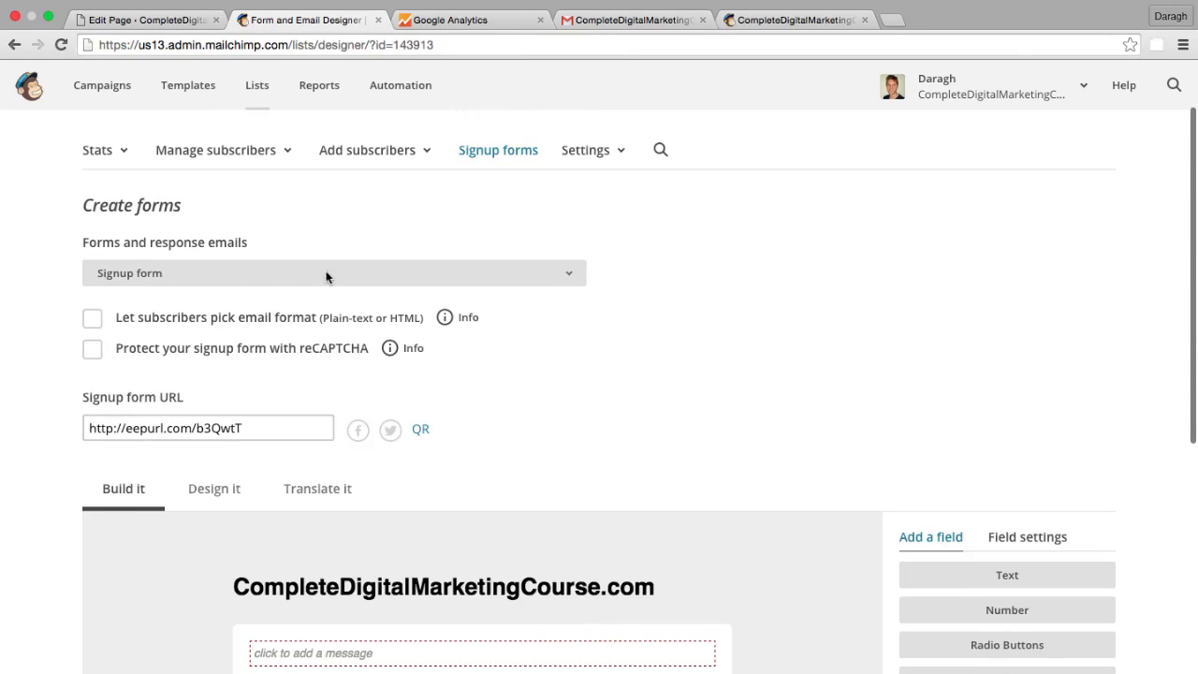
pyautogui.click(328, 273)
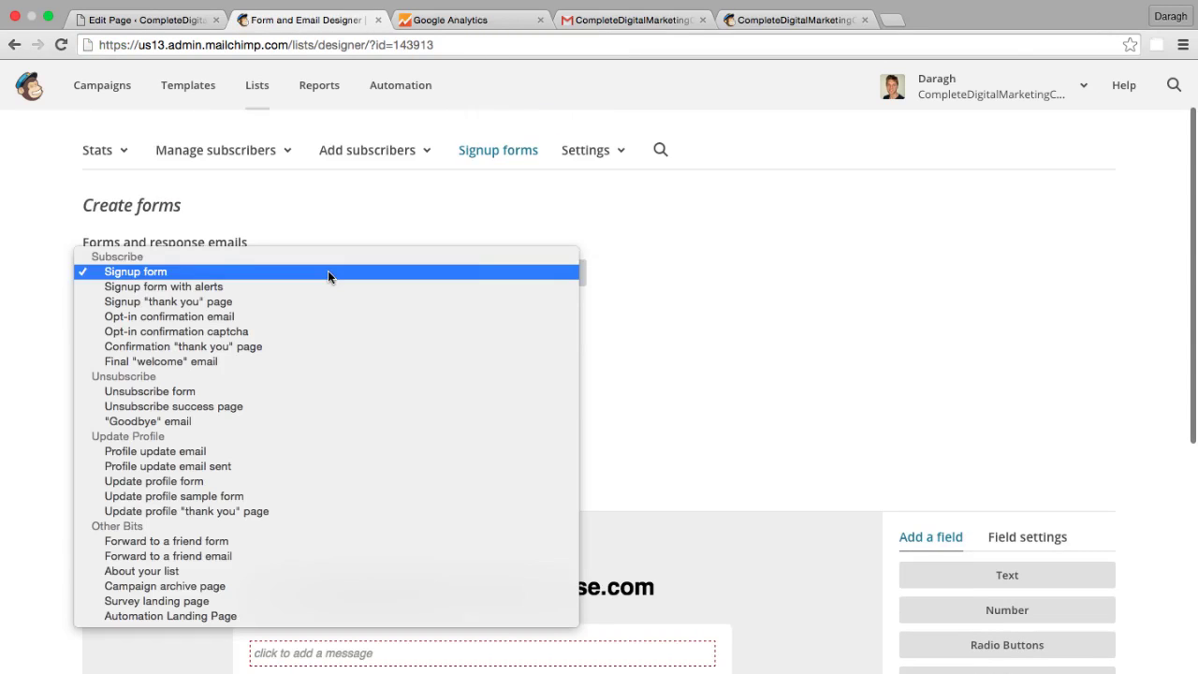
pyautogui.click(296, 347)
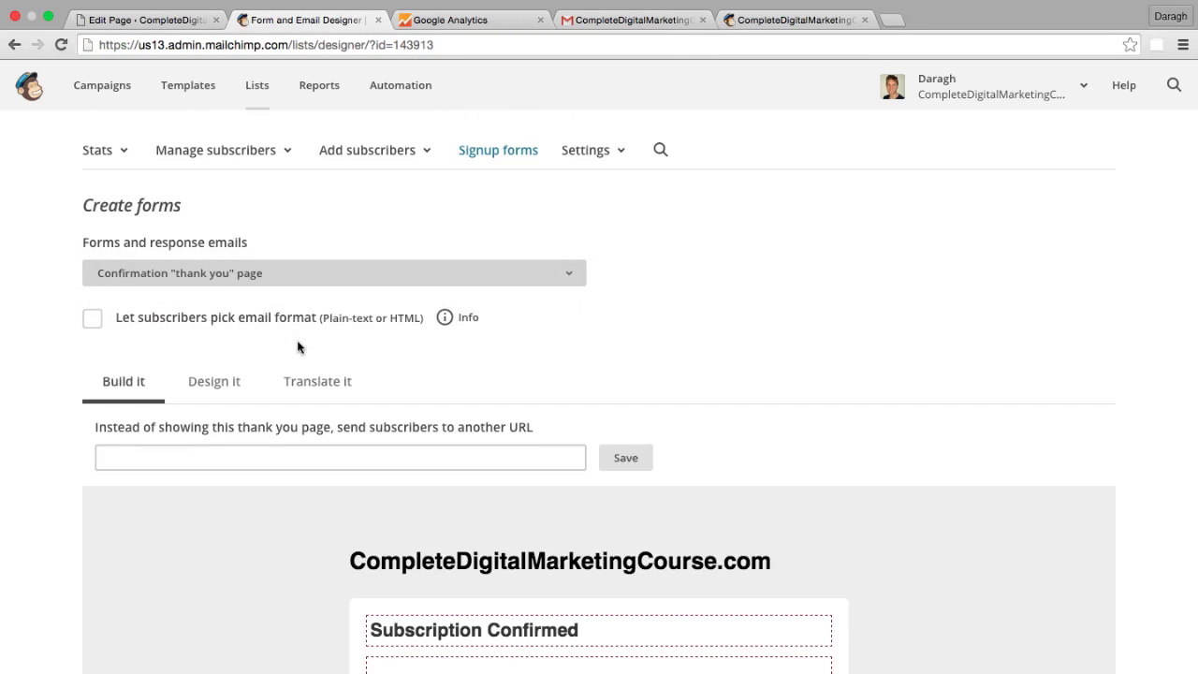
pyautogui.scroll(-5, 373, 386)
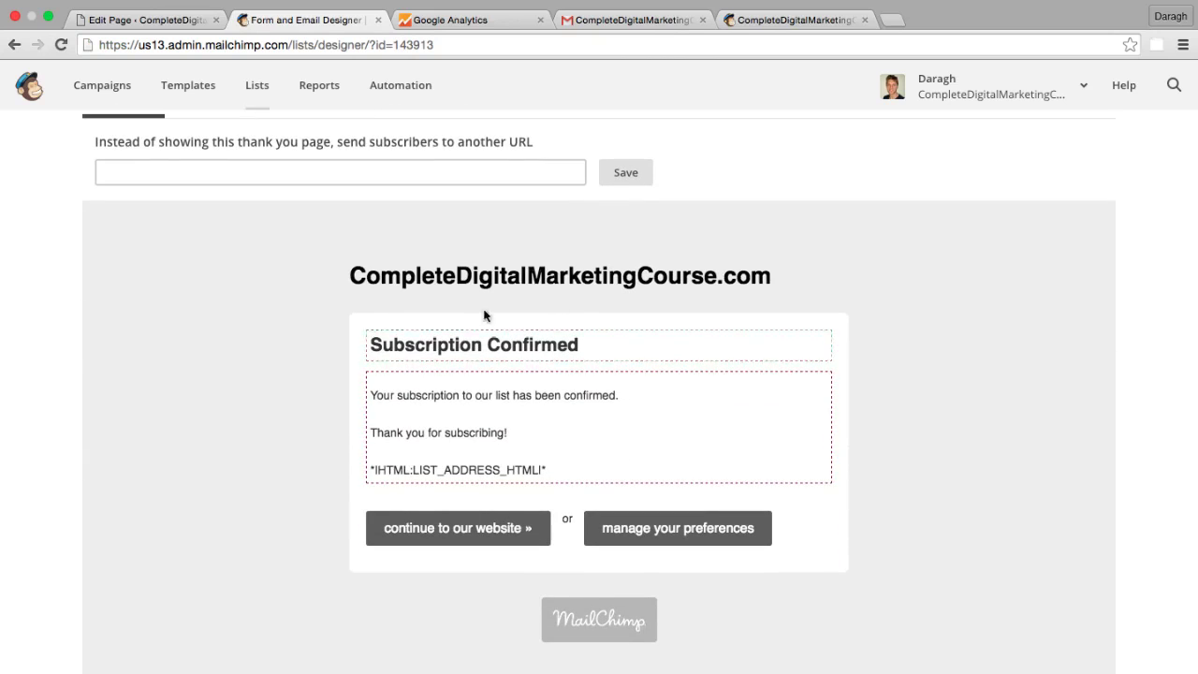
pyautogui.moveTo(728, 27); pyautogui.dragTo(405, 26)
pyautogui.click(263, 178)
pyautogui.scroll(2, 262, 179)
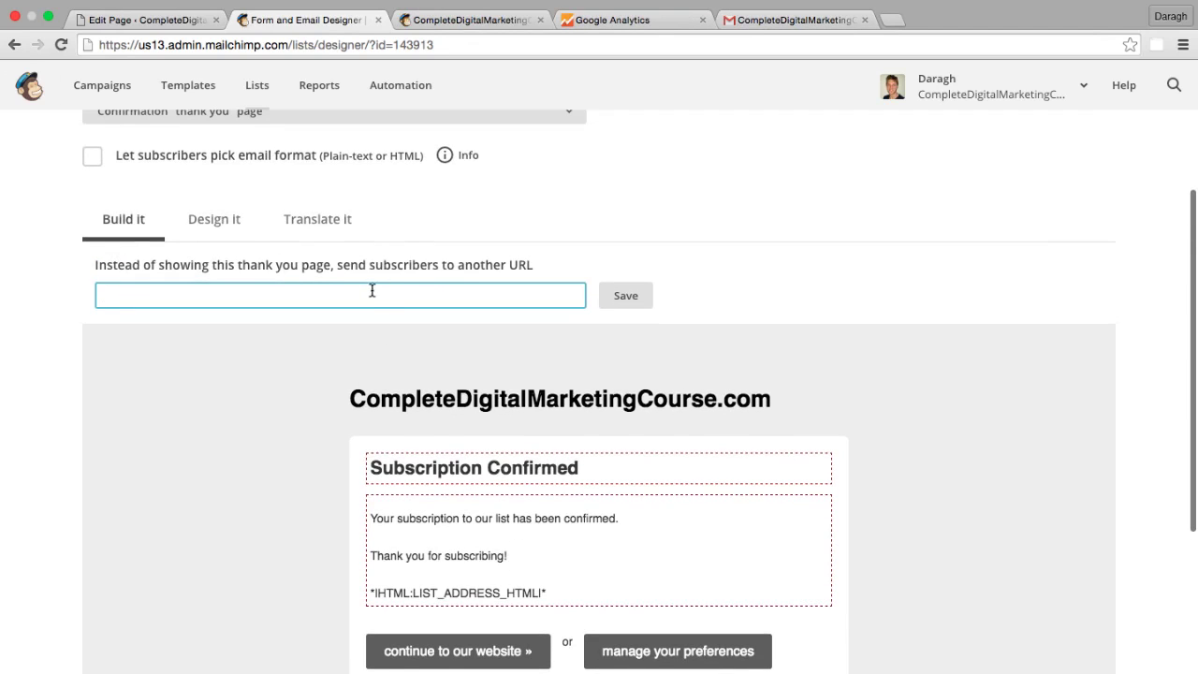
pyautogui.write('www.')
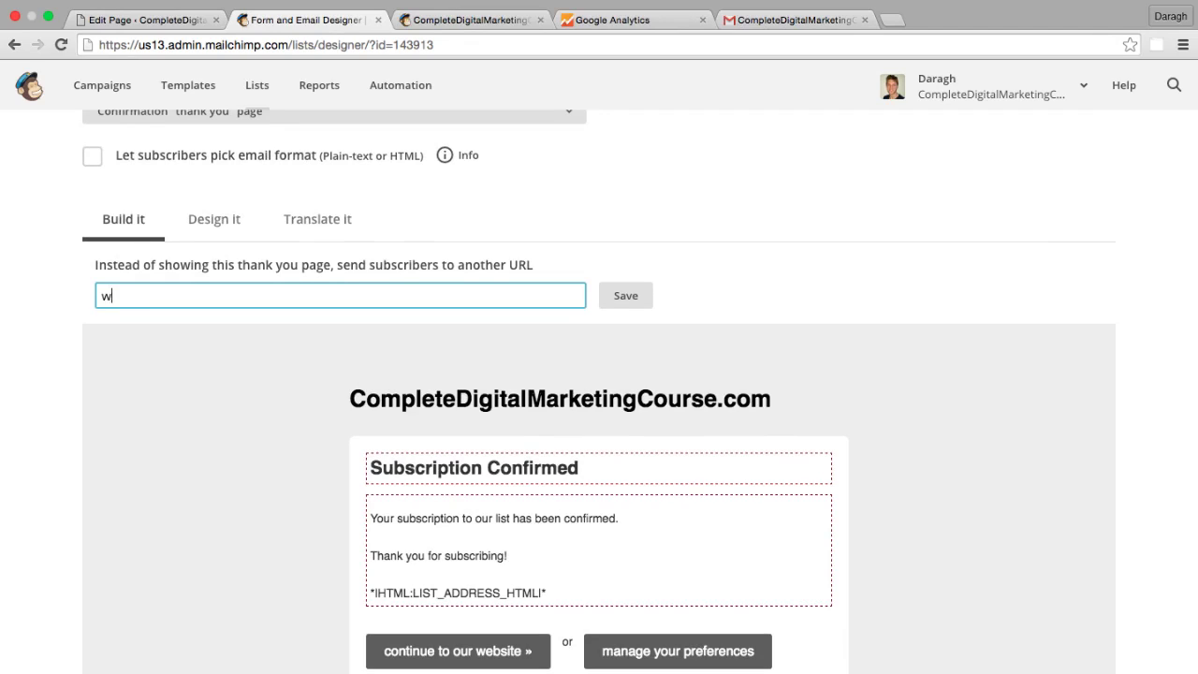
pyautogui.write('ompletedigitalmarketingcourse.com/thank')
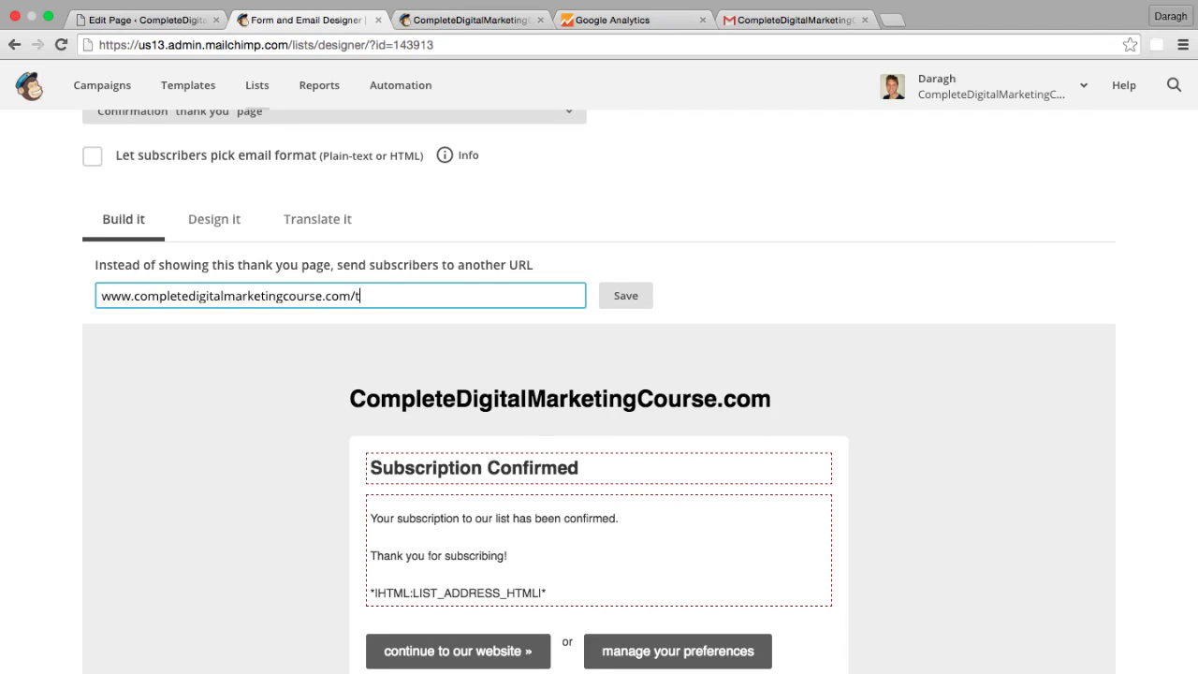
pyautogui.write('-you')
pyautogui.click(625, 296)
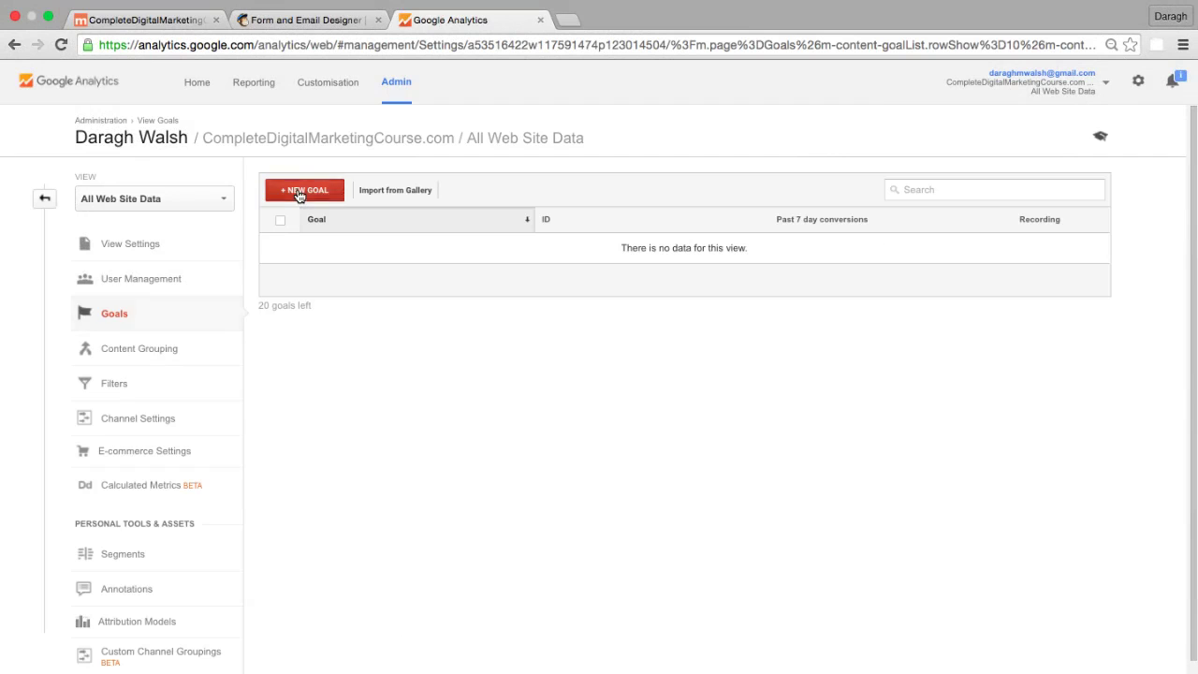
# - Create a new goal with Custom setup and continue to the description step
pyautogui.click(299, 193)
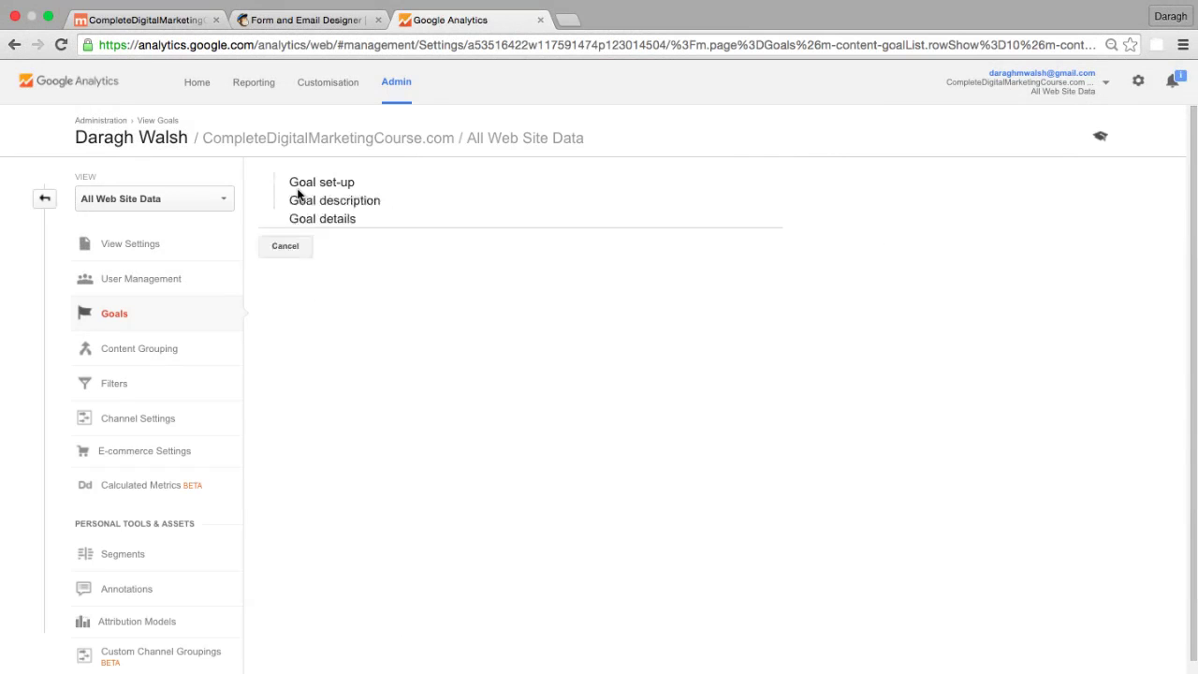
pyautogui.scroll(-1, 341, 262)
pyautogui.scroll(-2, 340, 262)
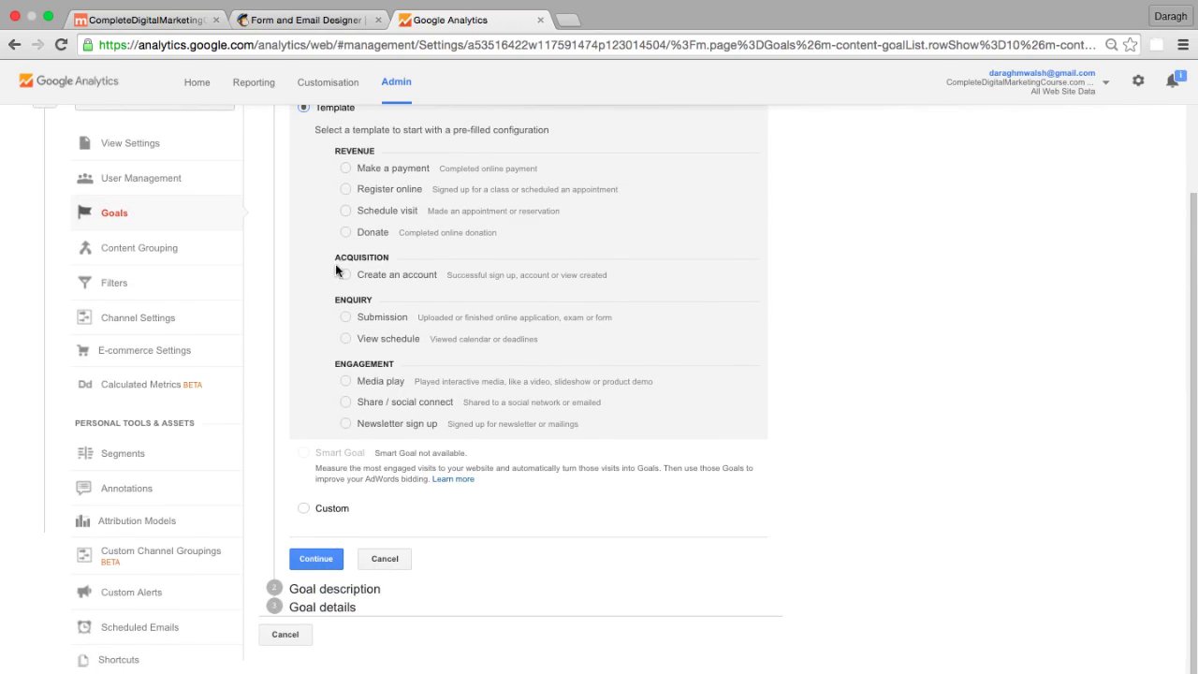
pyautogui.scroll(2, 336, 251)
pyautogui.scroll(-1, 335, 247)
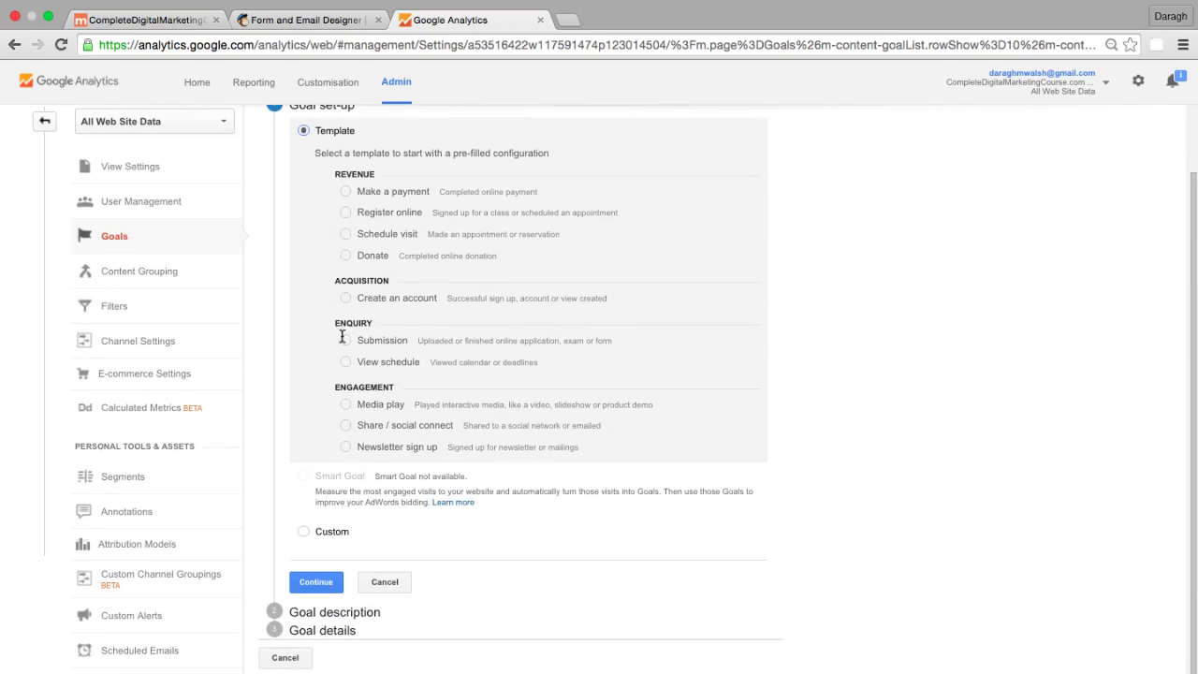
pyautogui.click(303, 530)
pyautogui.click(315, 580)
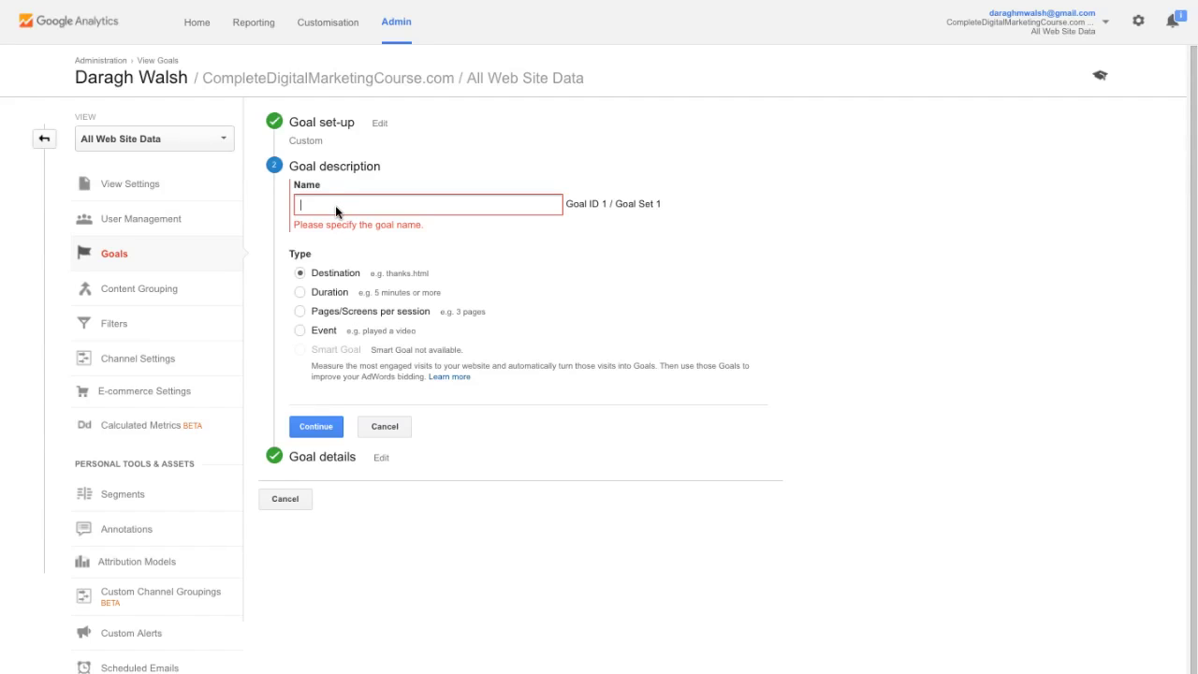
# - Name the goal 'Email Signup', set destination Begins with /thank-you, and save it
pyautogui.write('Email ')
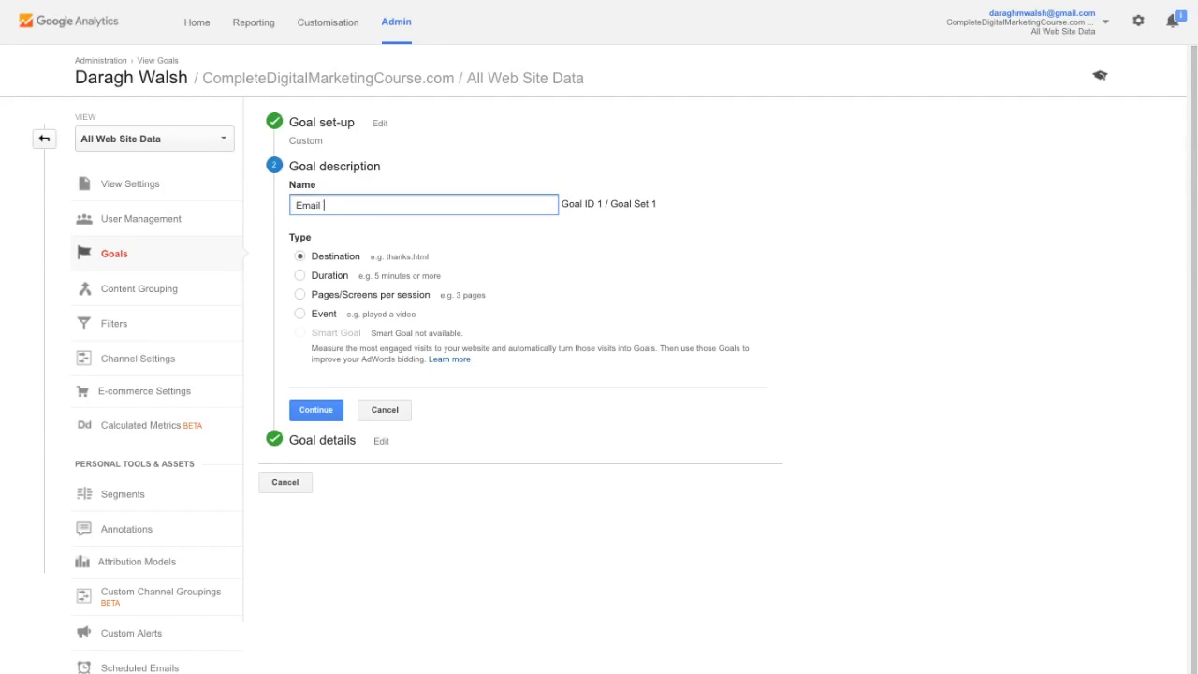
pyautogui.write('Signup')
pyautogui.click(308, 409)
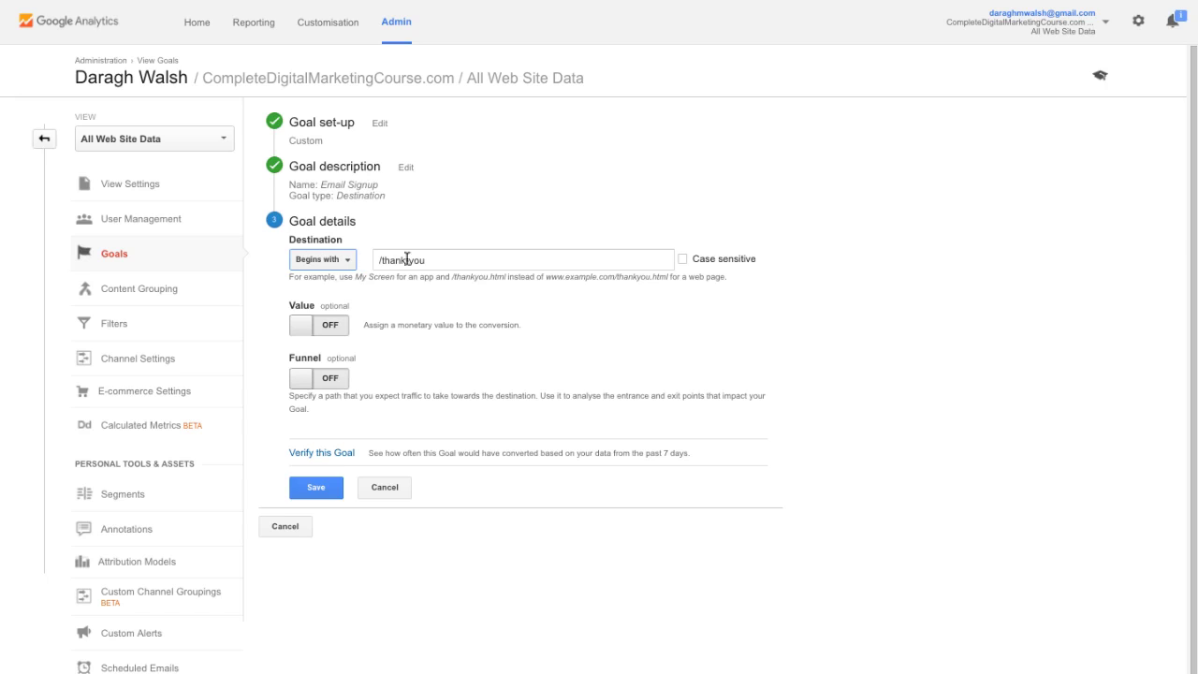
pyautogui.moveTo(503, 259); pyautogui.dragTo(376, 261)
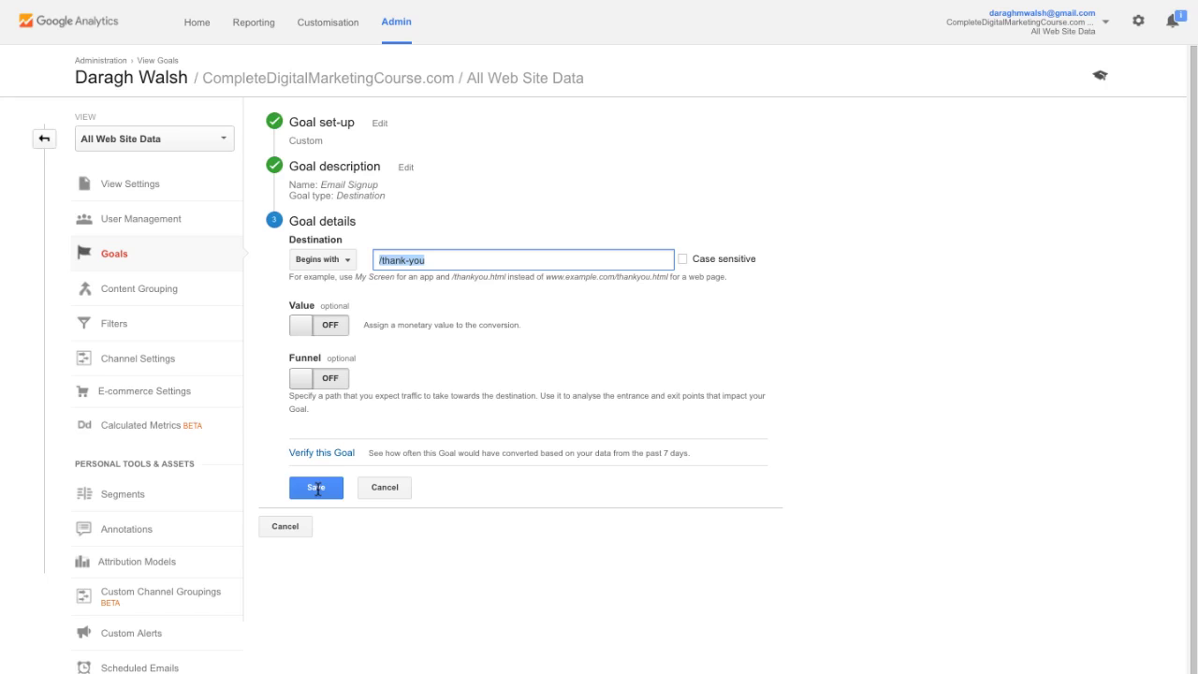
pyautogui.click(318, 488)
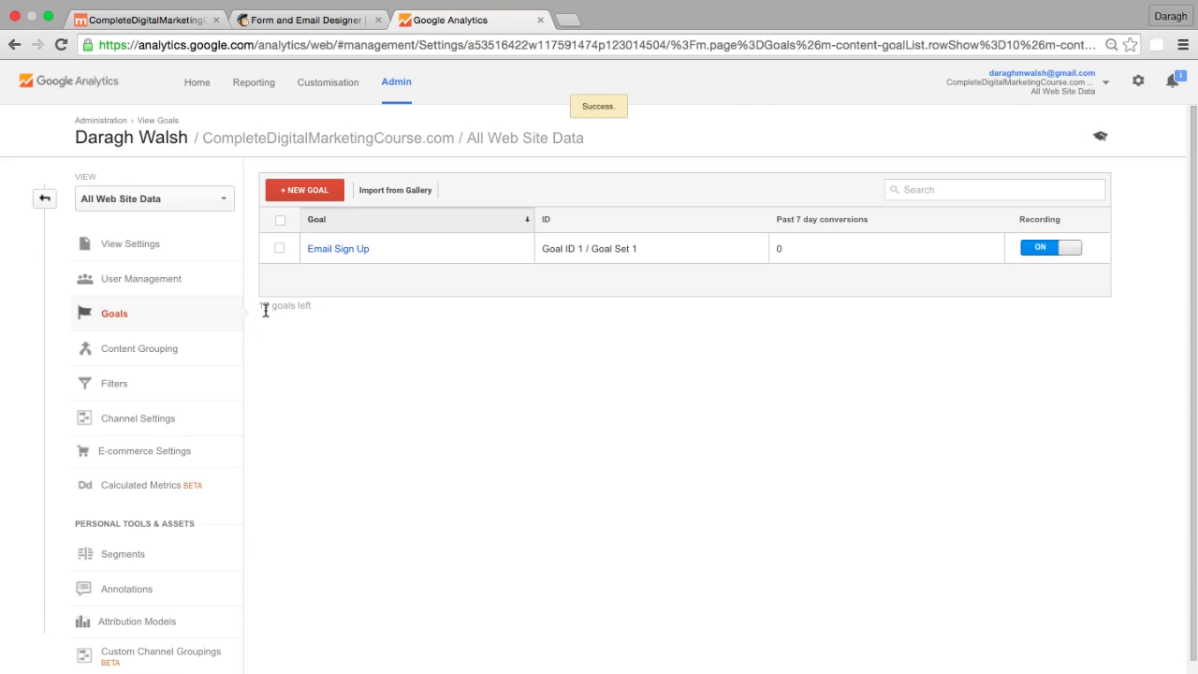
# - Subscribe a suggested e-mail address through the site's mailing list form
pyautogui.press('super+1')
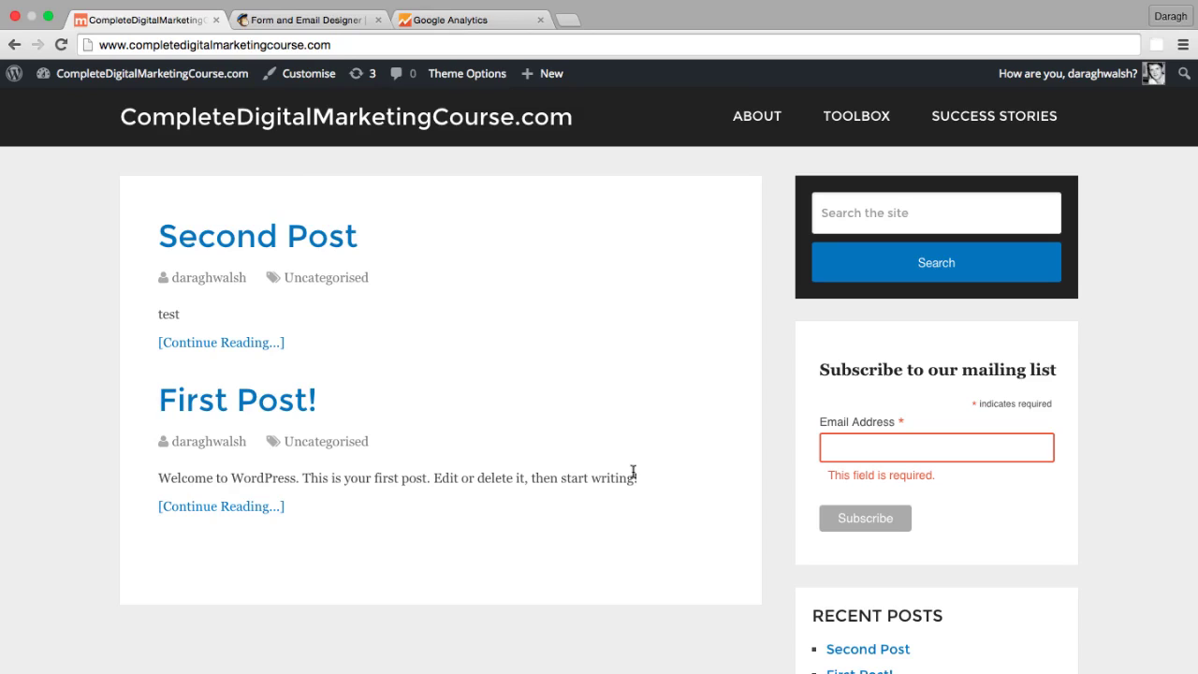
pyautogui.click(868, 449)
pyautogui.write('dara')
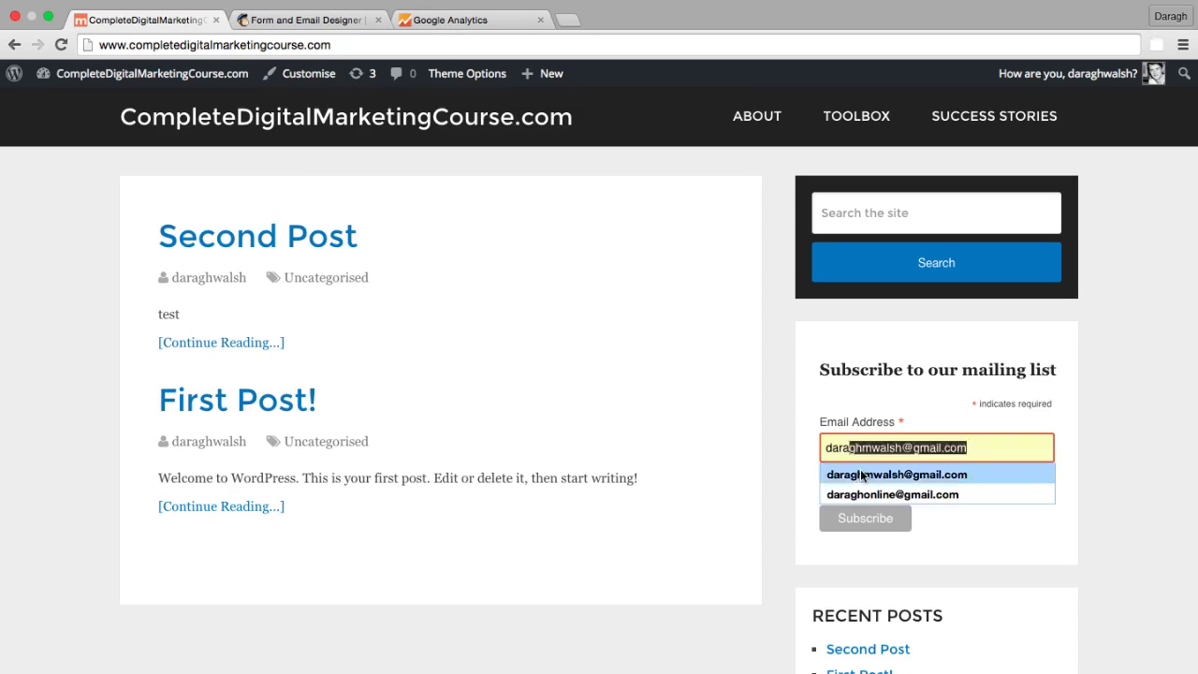
pyautogui.click(867, 474)
pyautogui.click(861, 488)
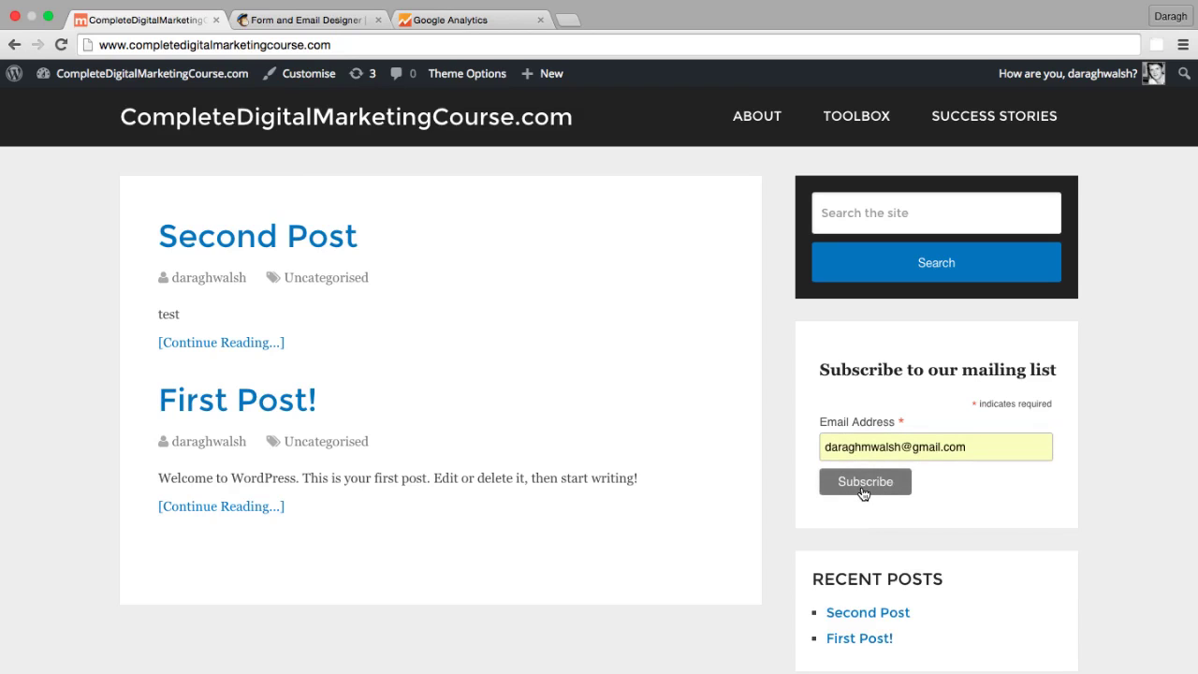
# - Load gmail.com in a new browser tab
pyautogui.click(569, 20)
pyautogui.write('gmail.com')
pyautogui.press('Return')
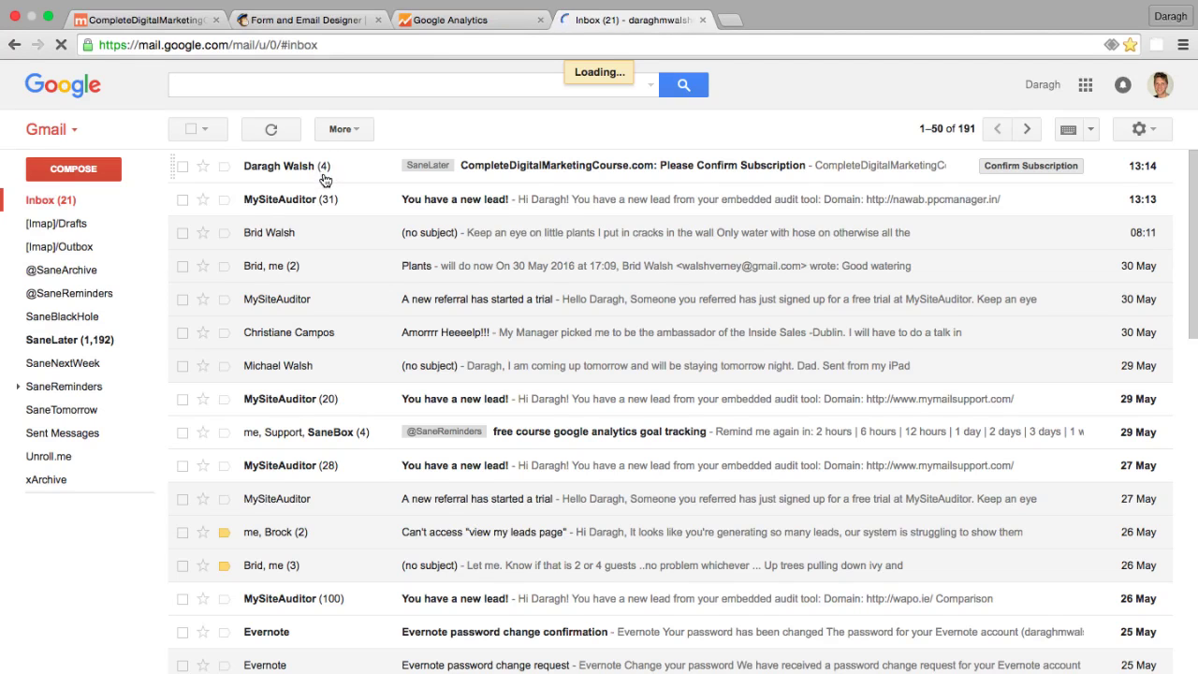
# - Confirm via the e-mail's 'Yes, subscribe me' link, landing on the site's /thank-you page
pyautogui.click(325, 180)
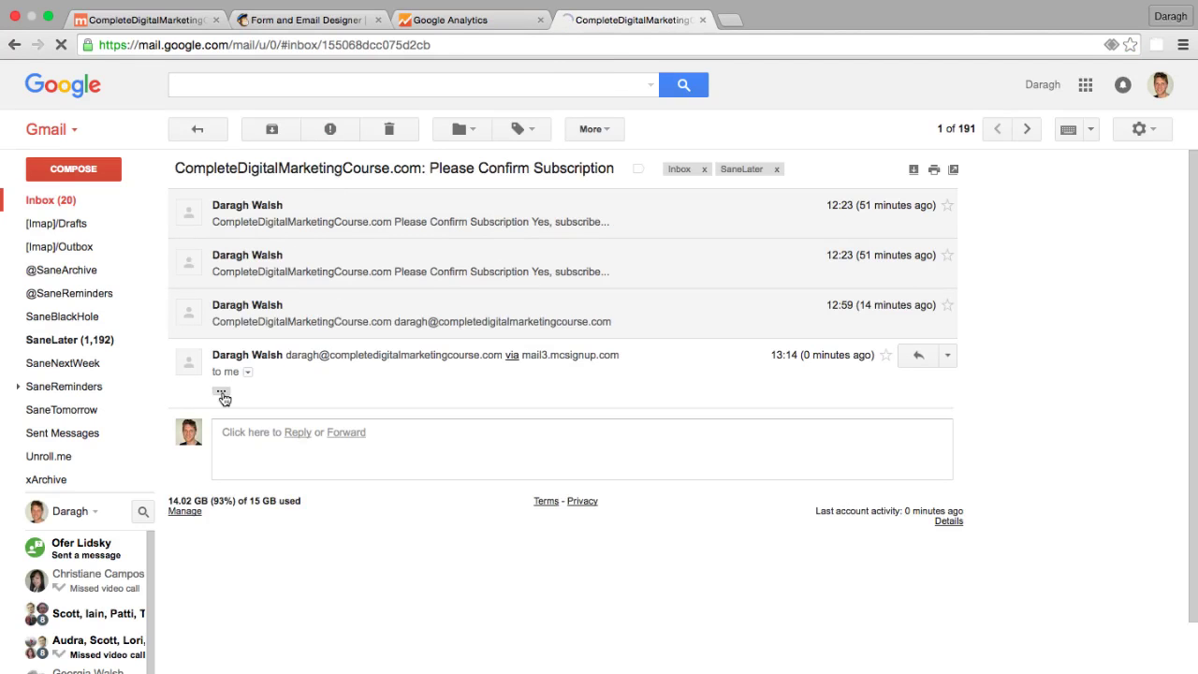
pyautogui.click(224, 397)
pyautogui.click(405, 539)
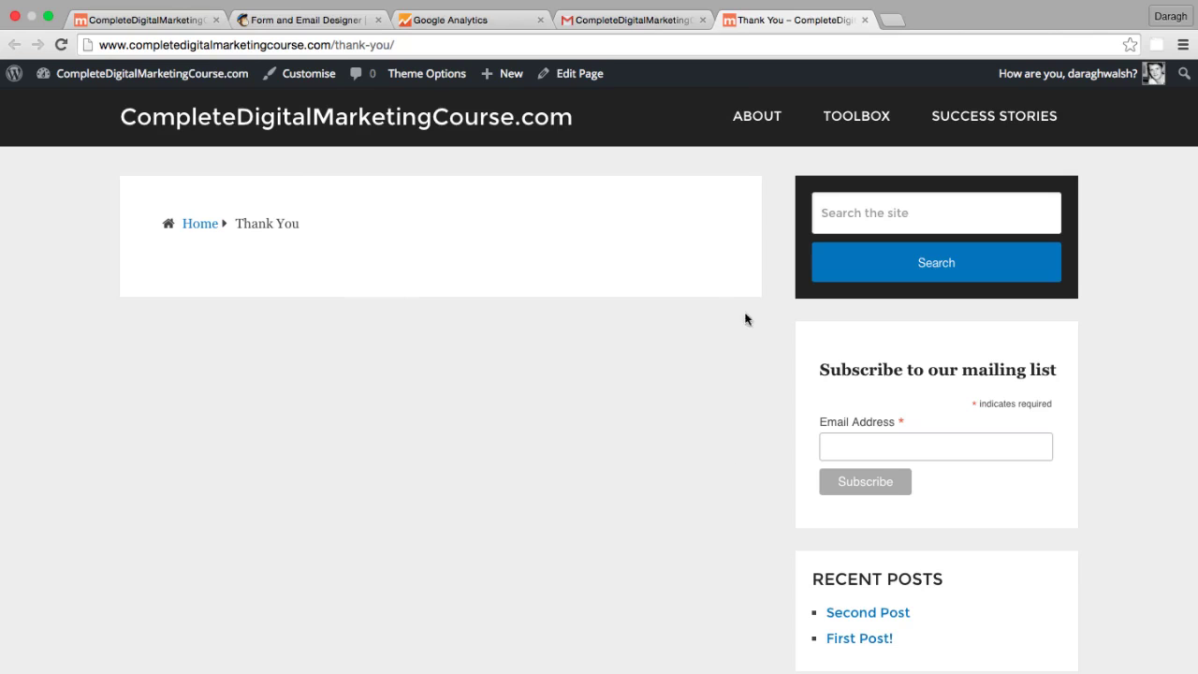
# - Check the Google Analytics goals tab, then return to the homepage's email field
pyautogui.click(435, 21)
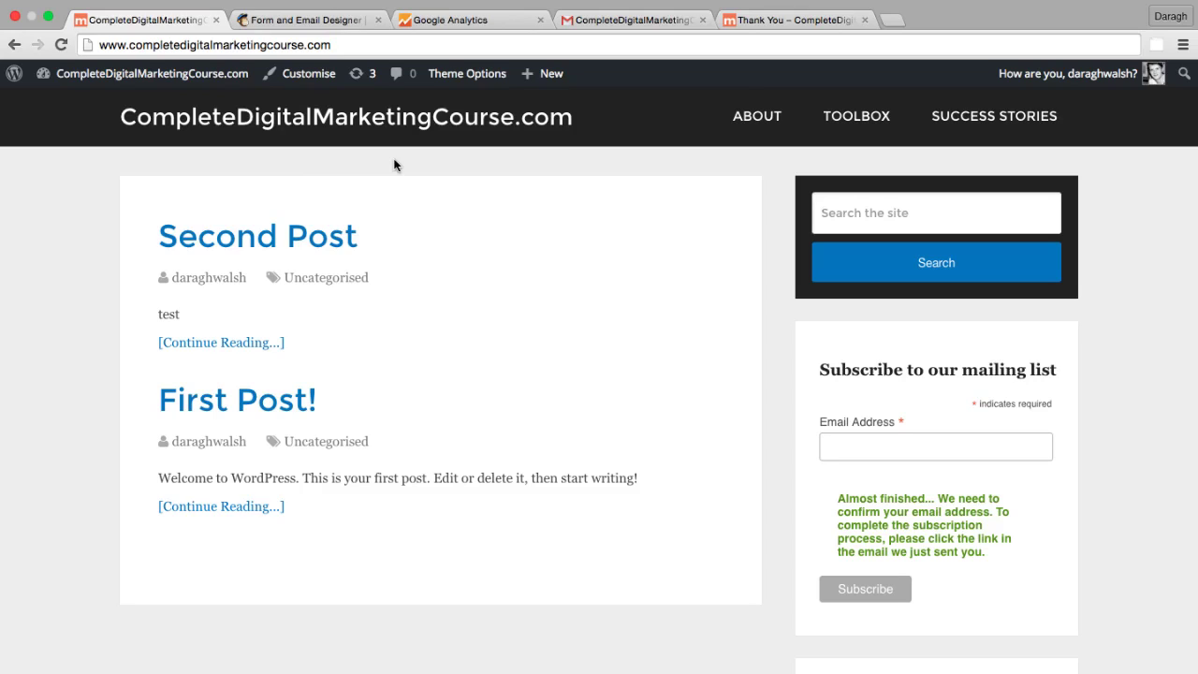
pyautogui.click(859, 444)
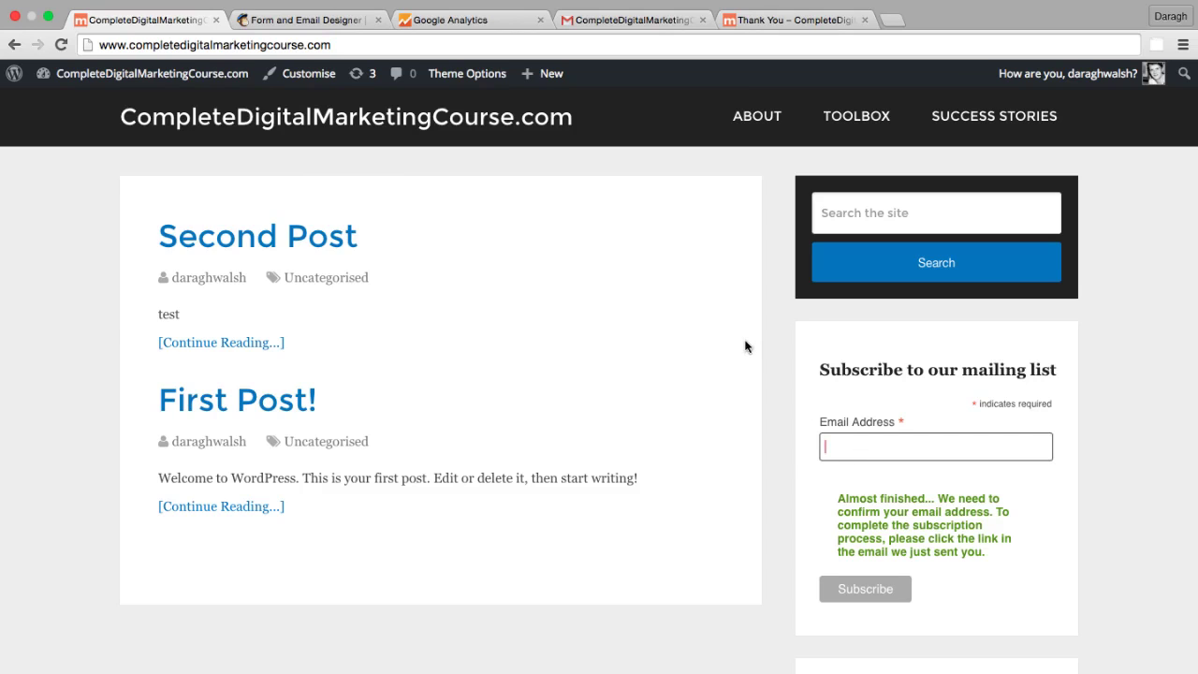
# - Check the full thank-you redirect URL in MailChimp, then return to the Analytics goals list
pyautogui.click(359, 26)
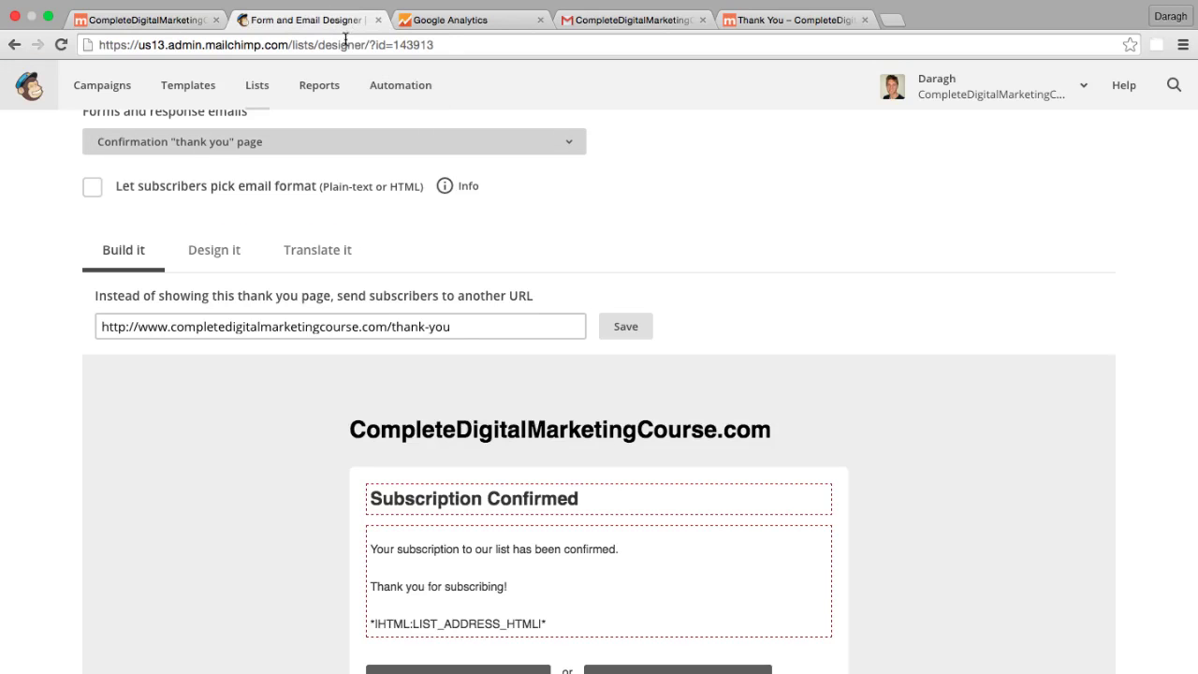
pyautogui.moveTo(459, 330); pyautogui.dragTo(95, 324)
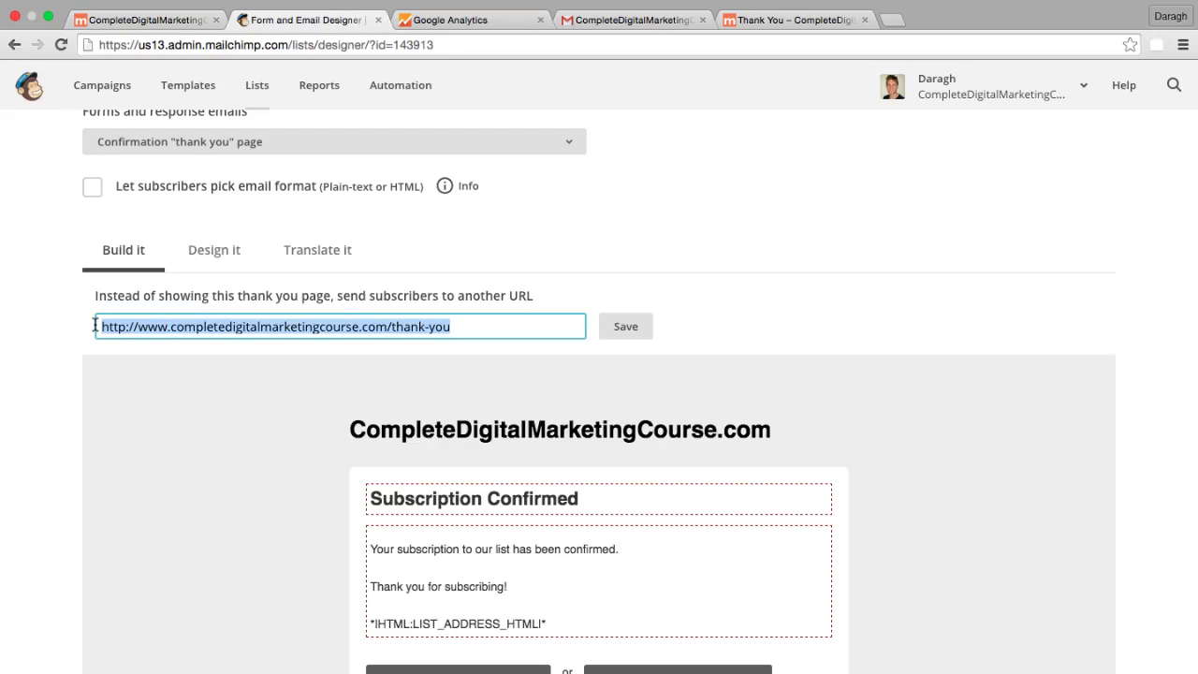
pyautogui.click(433, 23)
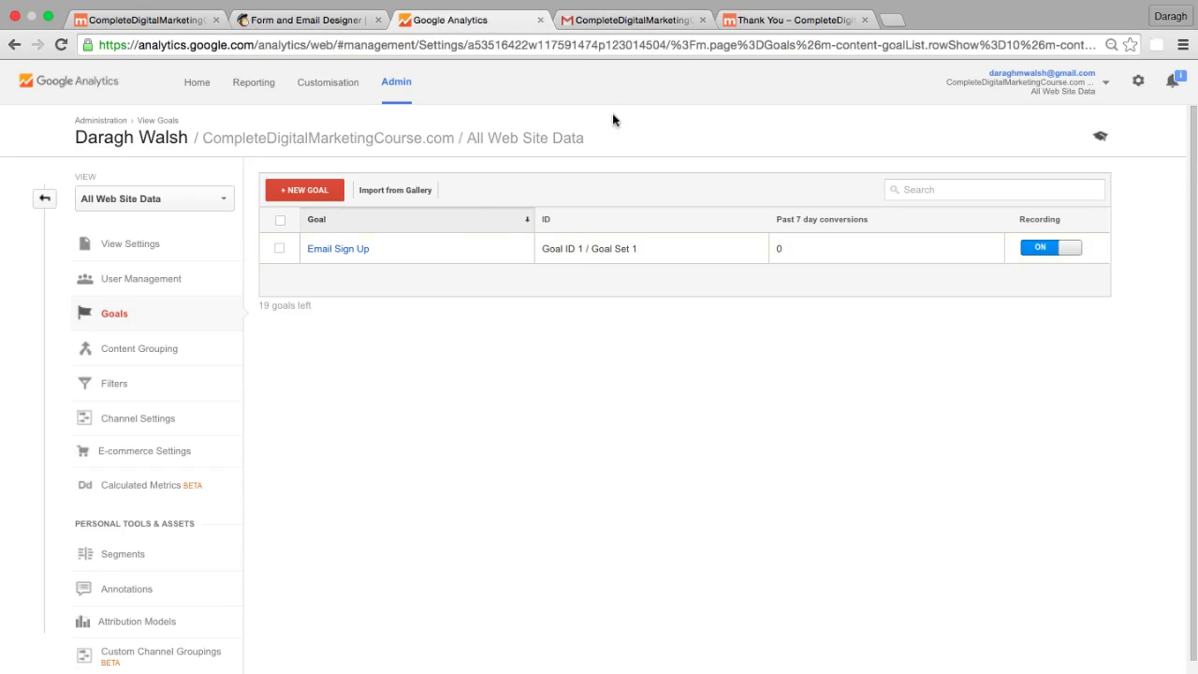
# - Glance at the site's Thank You page, then return to the WordPress homepage tab
pyautogui.click(776, 19)
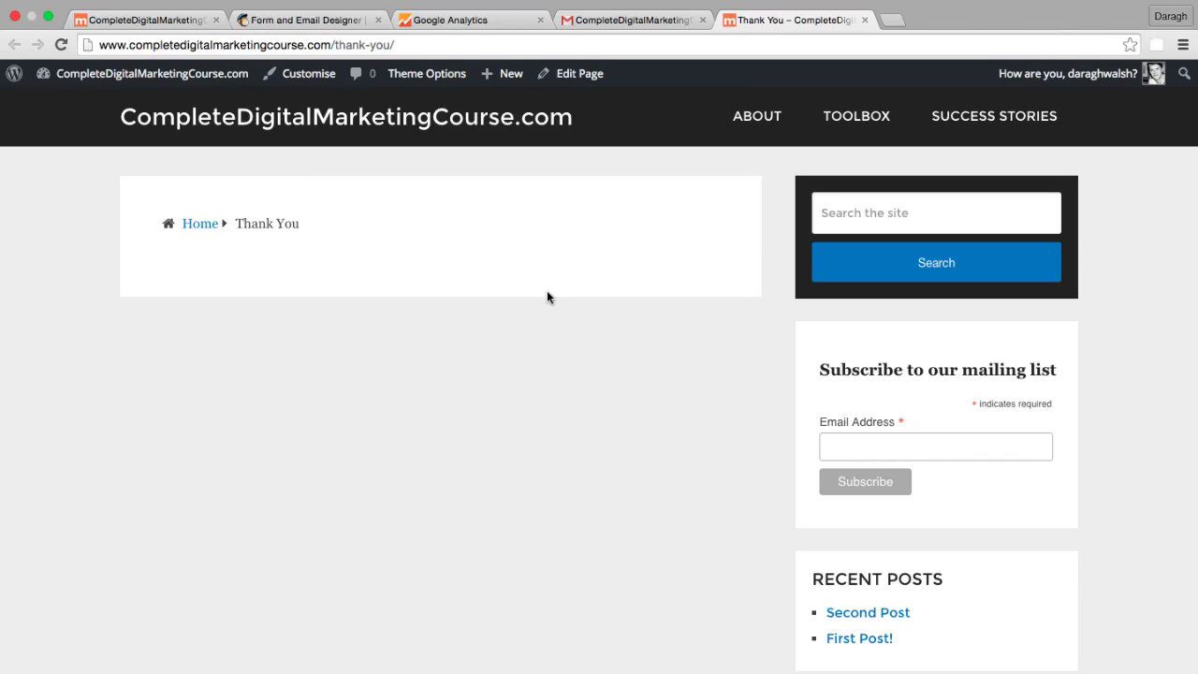
pyautogui.press('super+1')
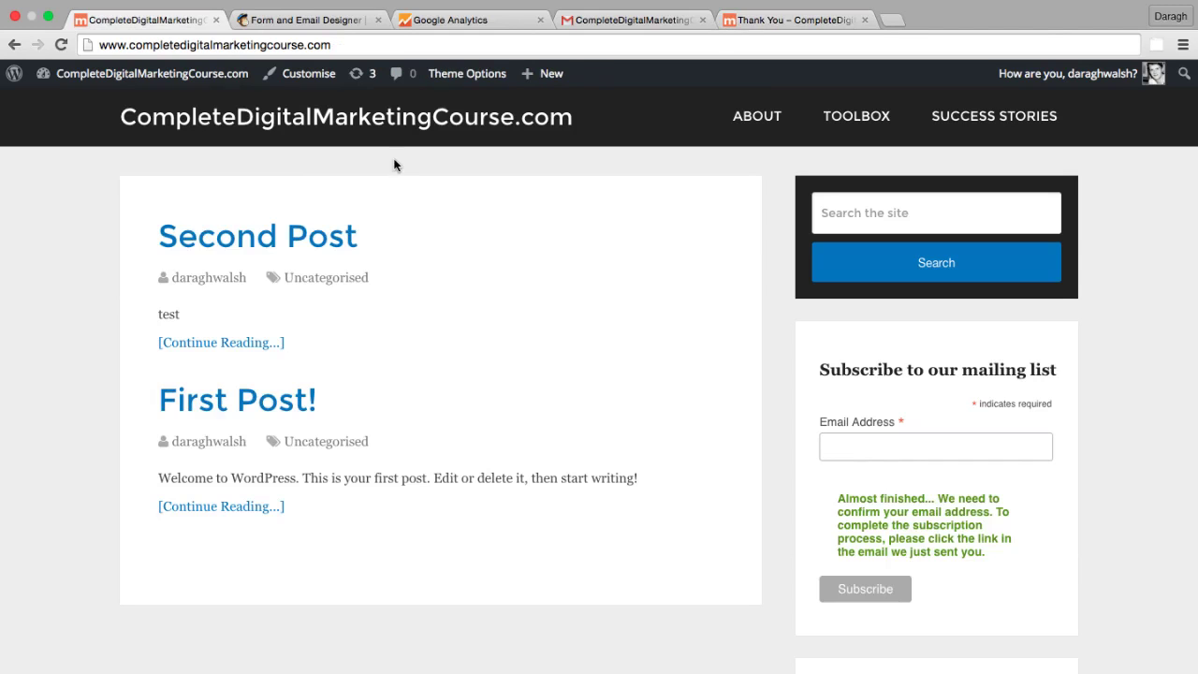